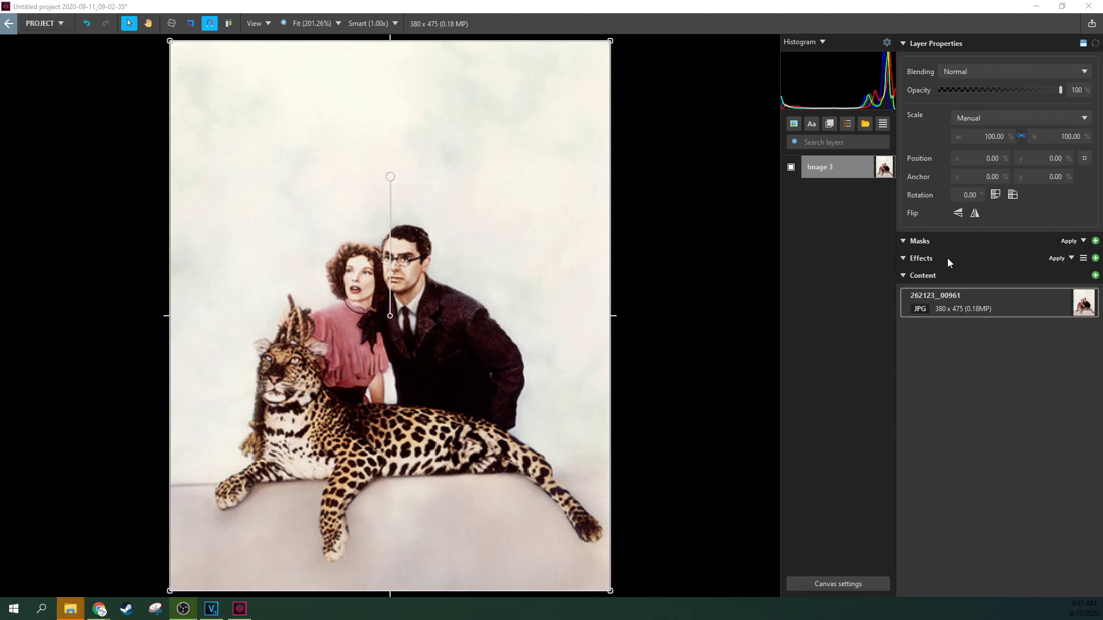
# Add a Denoise effect to the layer with the couple and leopard.
pyautogui.click(1015, 264)
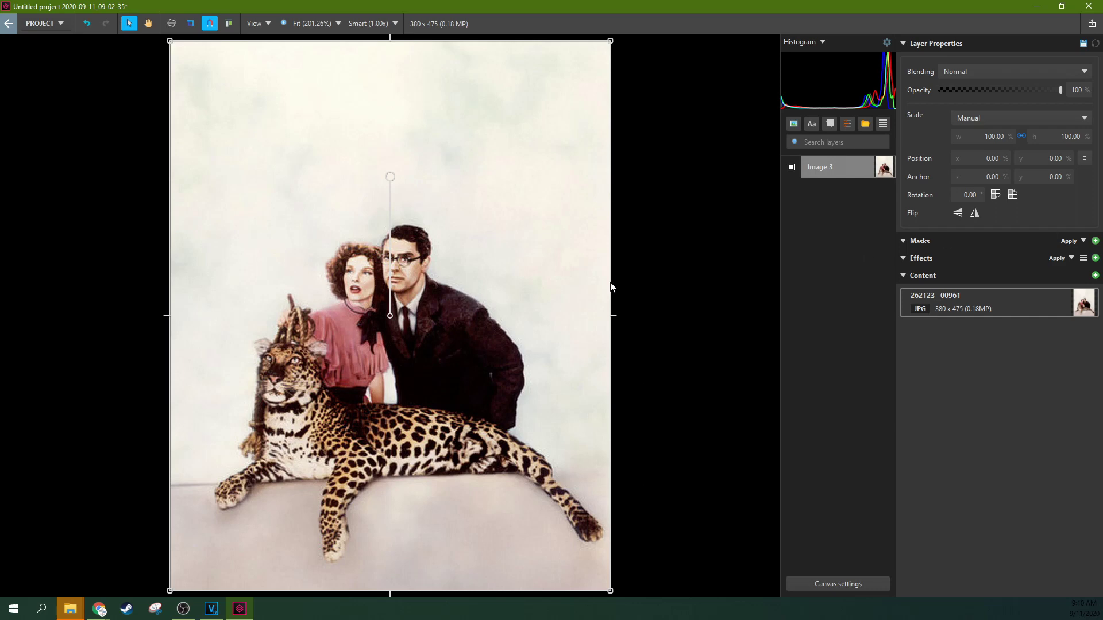
pyautogui.click(1096, 259)
pyautogui.write('d')
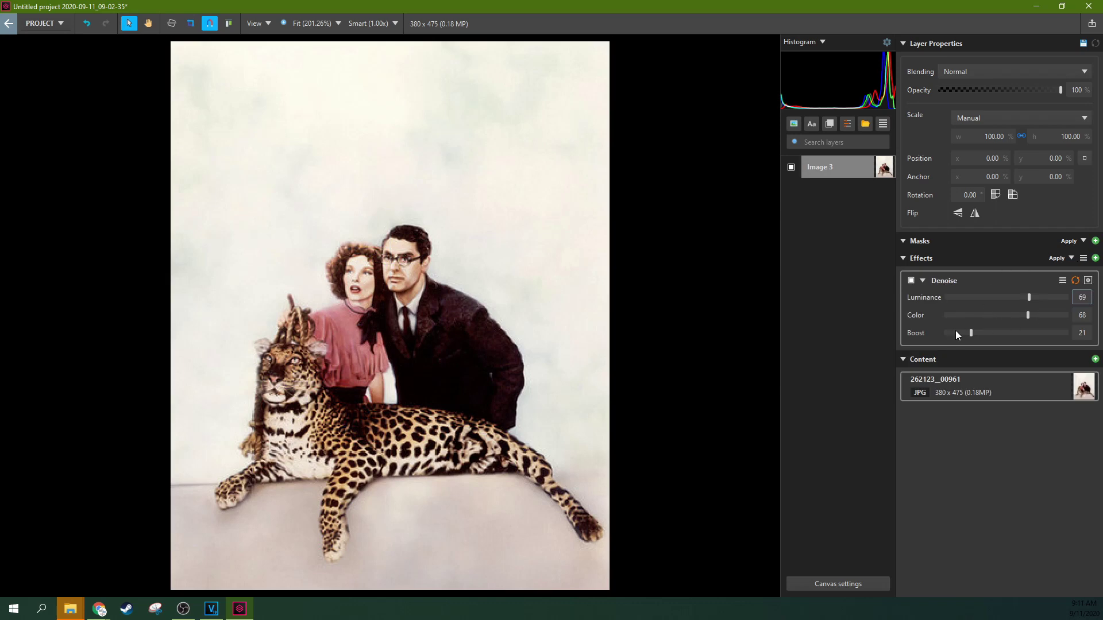
pyautogui.moveTo(971, 333)
pyautogui.mouseDown()
pyautogui.moveTo(944, 332)
pyautogui.moveTo(1047, 332)
pyautogui.moveTo(966, 332)
pyautogui.mouseUp()
# Set the Denoise effect on the couple layer to luminance 94, color 73 and boost 58.
pyautogui.moveTo(1029, 297); pyautogui.dragTo(956, 297)
pyautogui.moveTo(1029, 314); pyautogui.dragTo(1013, 315)
pyautogui.moveTo(953, 295); pyautogui.dragTo(988, 297)
pyautogui.moveTo(948, 333); pyautogui.dragTo(1008, 329)
pyautogui.click(985, 315)
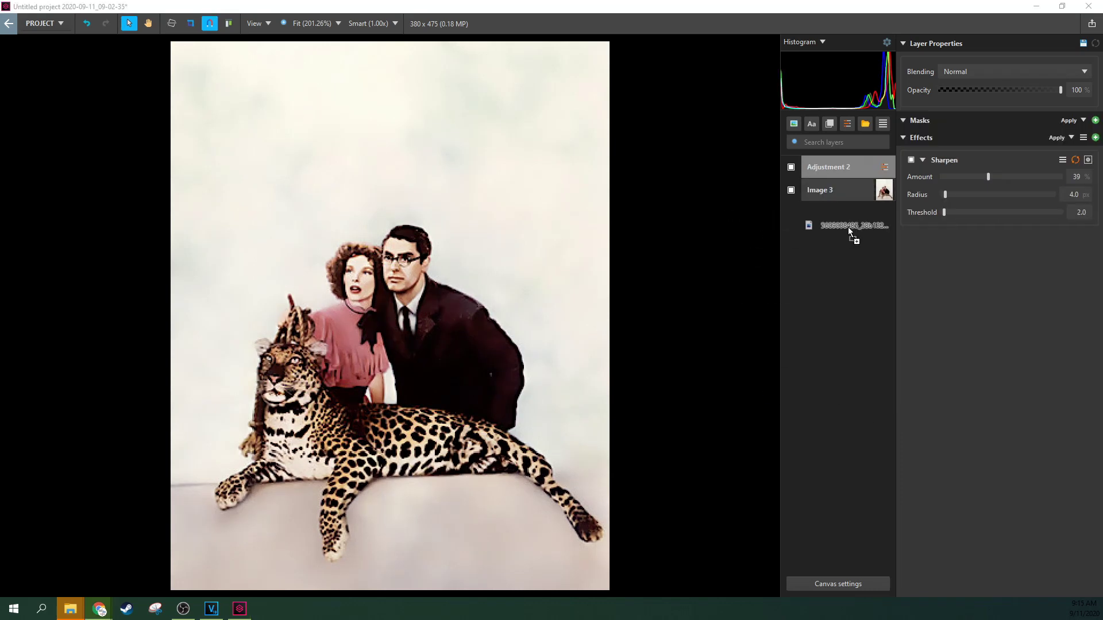
# Scale the tower photo to about 43% and position it behind the couple's right side, with its opacity lowered to 38%.
pyautogui.moveTo(848, 228); pyautogui.dragTo(837, 237)
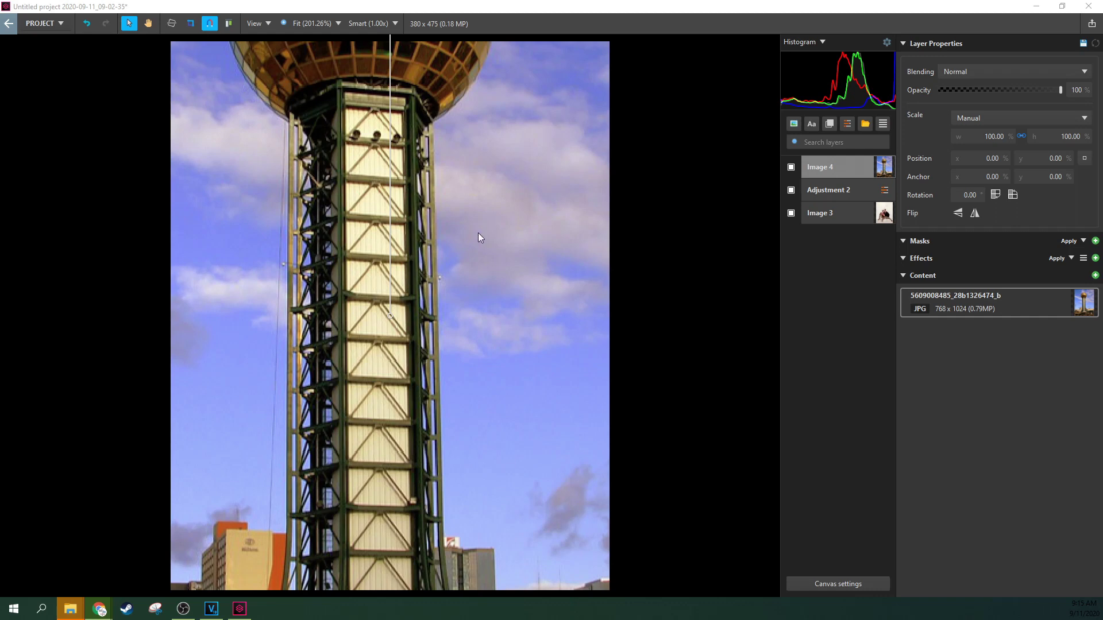
pyautogui.moveTo(450, 254); pyautogui.dragTo(562, 568)
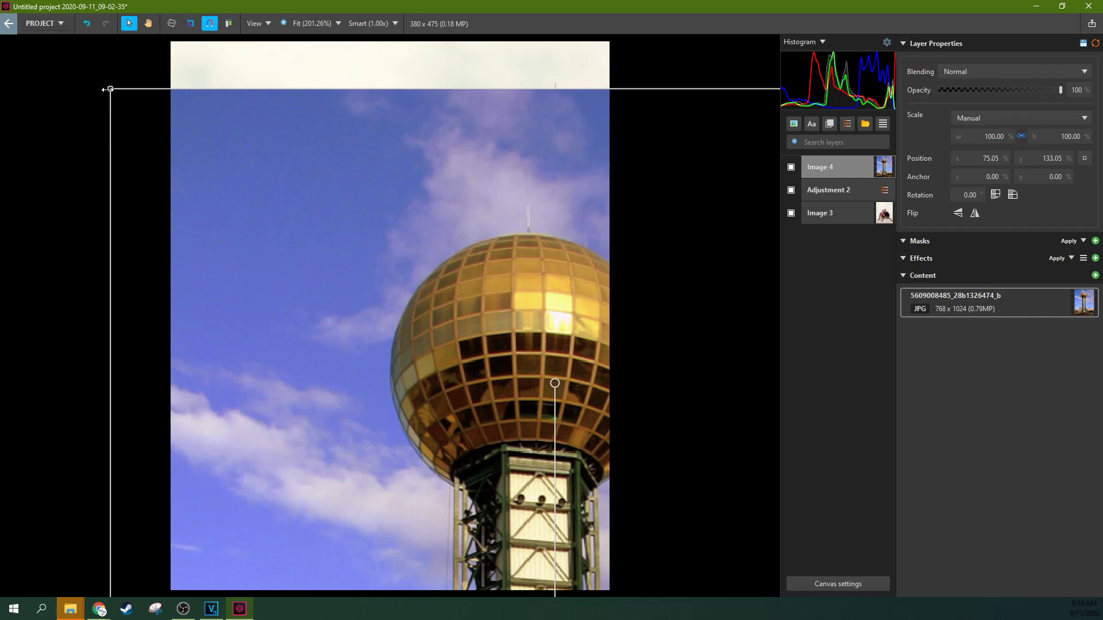
pyautogui.moveTo(111, 89); pyautogui.dragTo(348, 407)
pyautogui.moveTo(600, 499); pyautogui.dragTo(290, 169)
pyautogui.moveTo(36, 76); pyautogui.dragTo(467, 352)
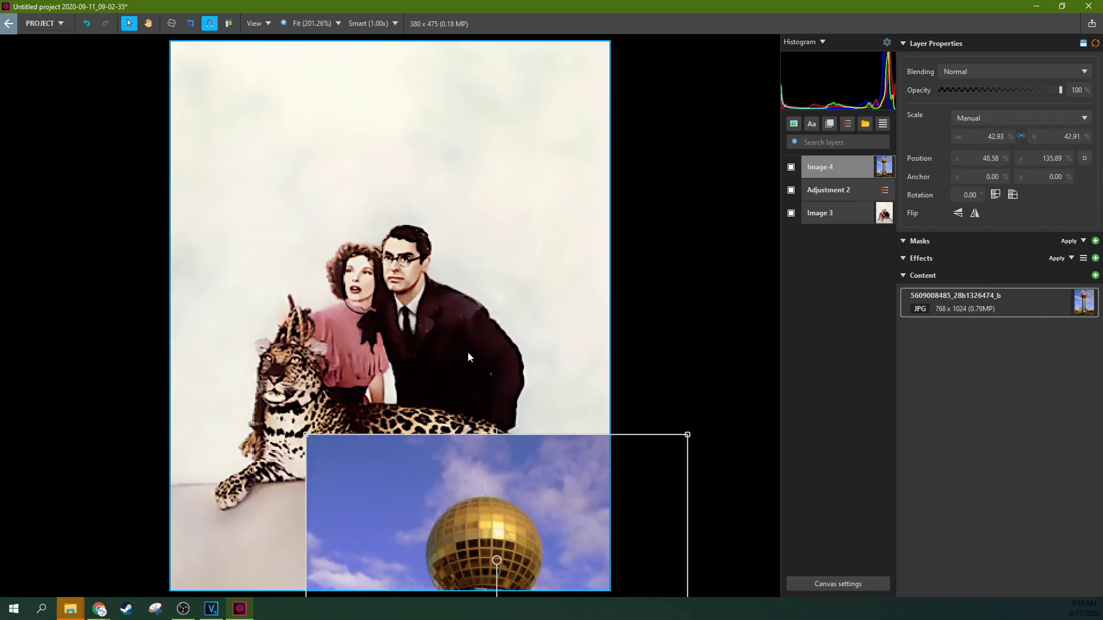
pyautogui.moveTo(555, 492); pyautogui.dragTo(573, 138)
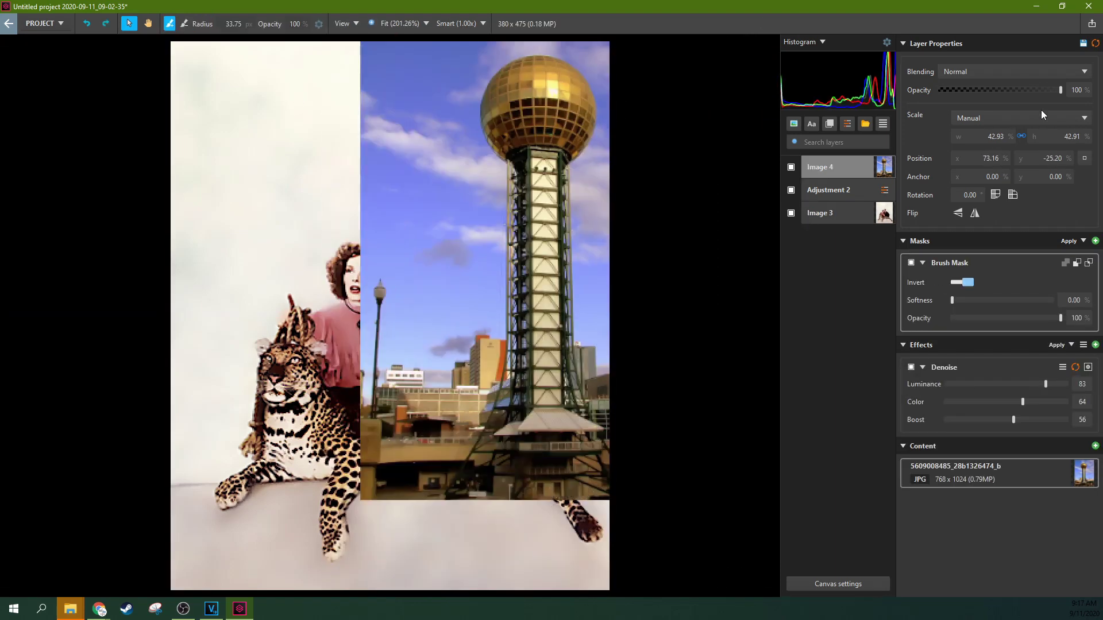
pyautogui.moveTo(1060, 90); pyautogui.dragTo(986, 92)
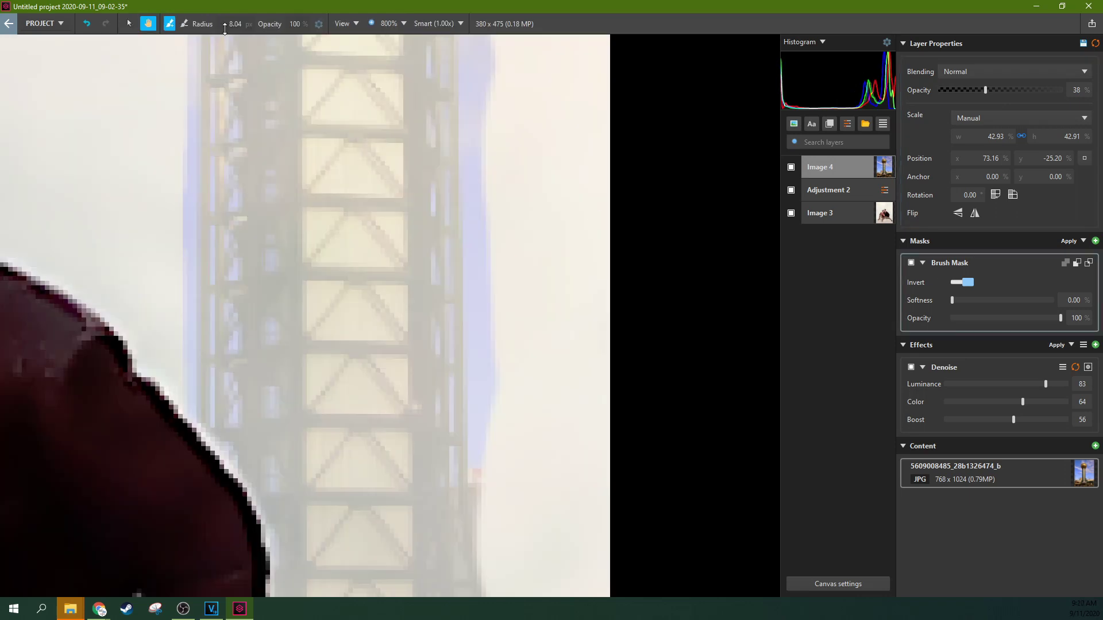
# Paint away the blue sky along the tower's right edge on its brush mask, and reduce the brush radius to 3.88 px.
pyautogui.press('v')
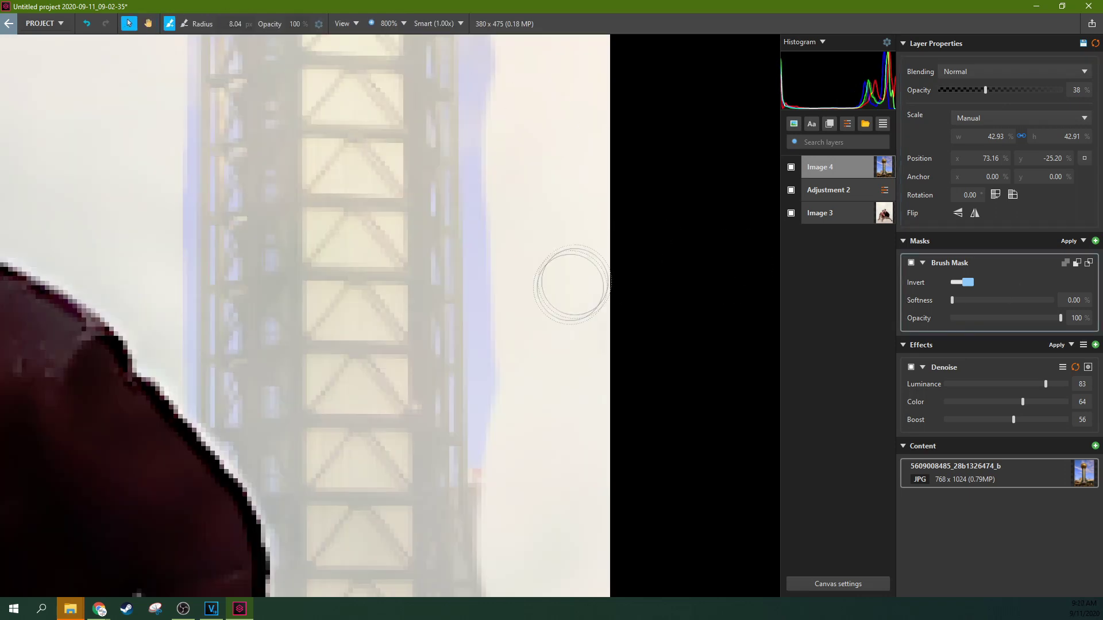
pyautogui.keyDown('shift'); pyautogui.click(510, 475); pyautogui.keyUp('shift')
pyautogui.scroll(-3, 651, 380)
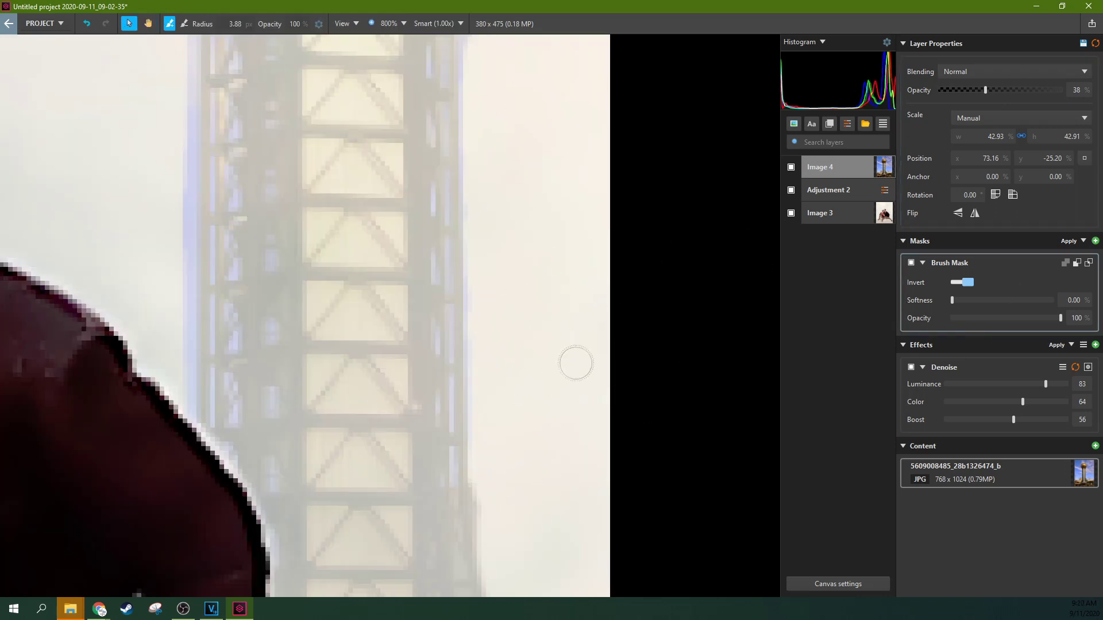
pyautogui.press('[')
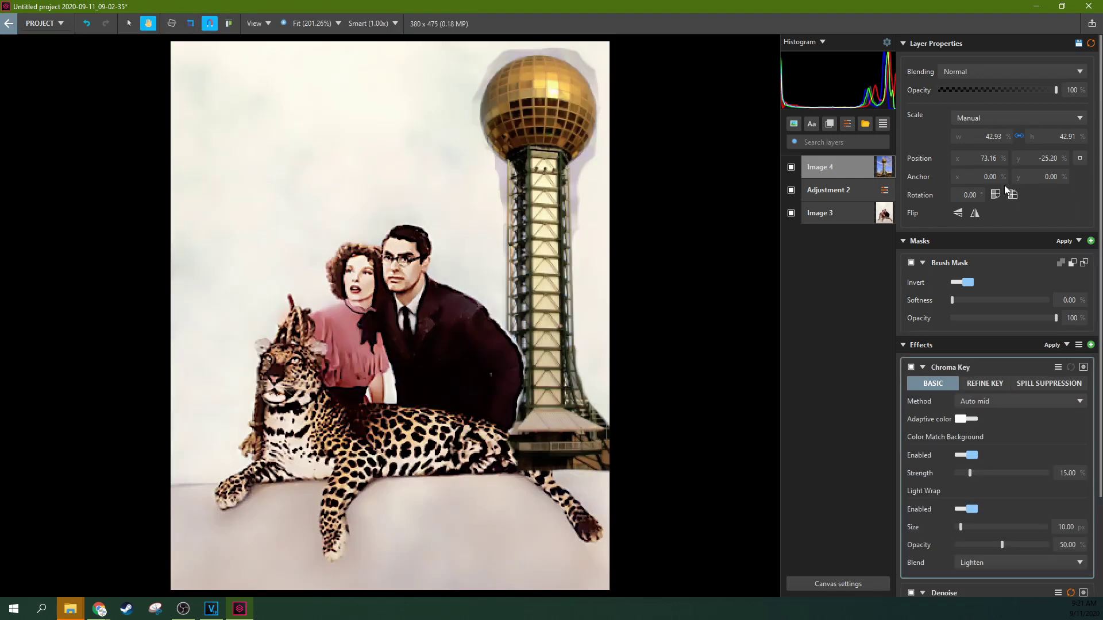
# Switch the tower's Chroma Key to the Manual method and sample the blue sky beside the sphere as the color to remove.
pyautogui.click(980, 405)
pyautogui.click(979, 451)
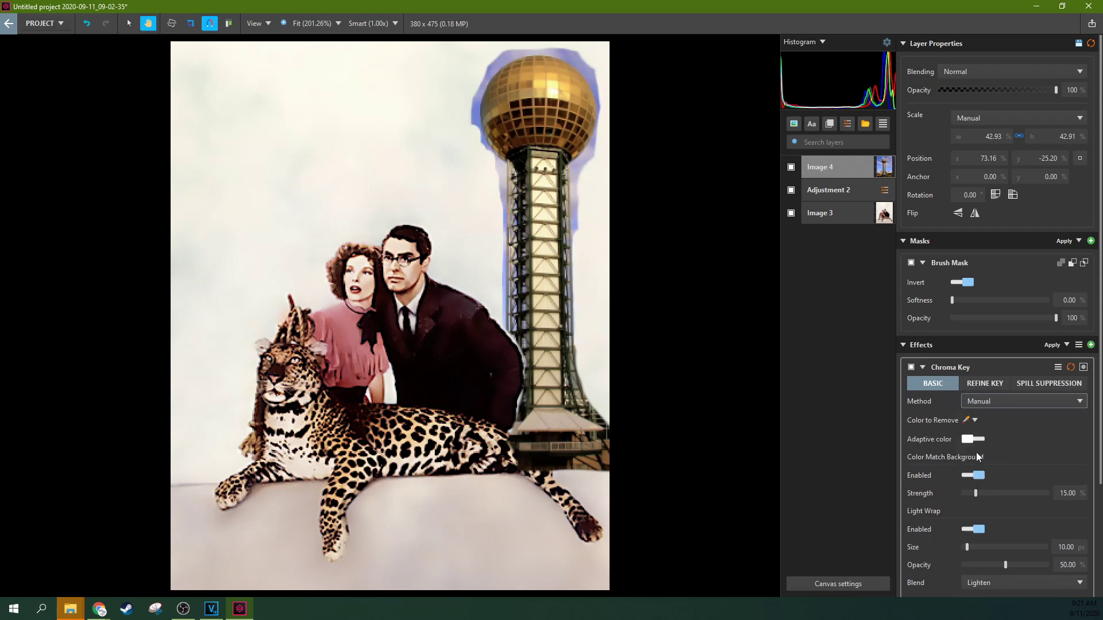
pyautogui.click(966, 421)
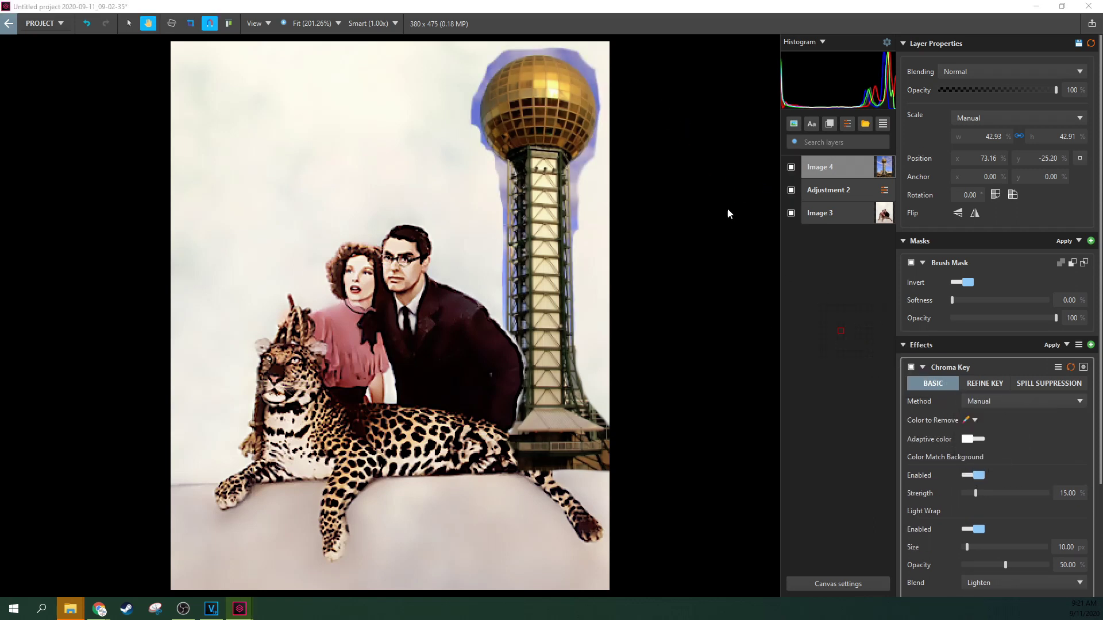
pyautogui.click(598, 112)
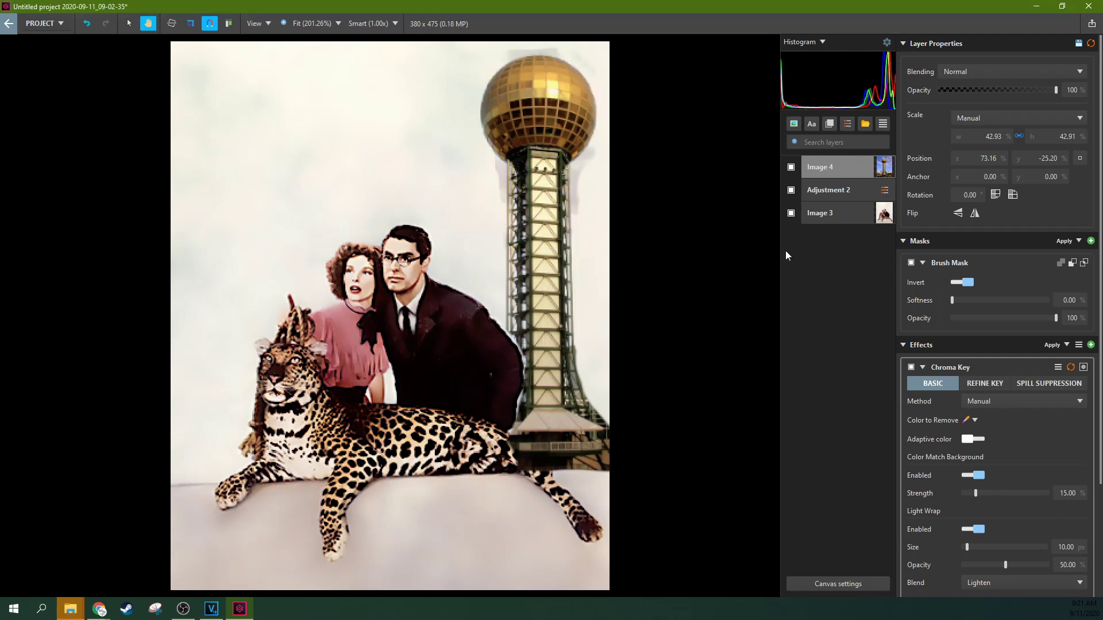
# Refine the tower's chroma key in Matte view with sensitivity 5.00 and hue range 0.37.
pyautogui.click(984, 383)
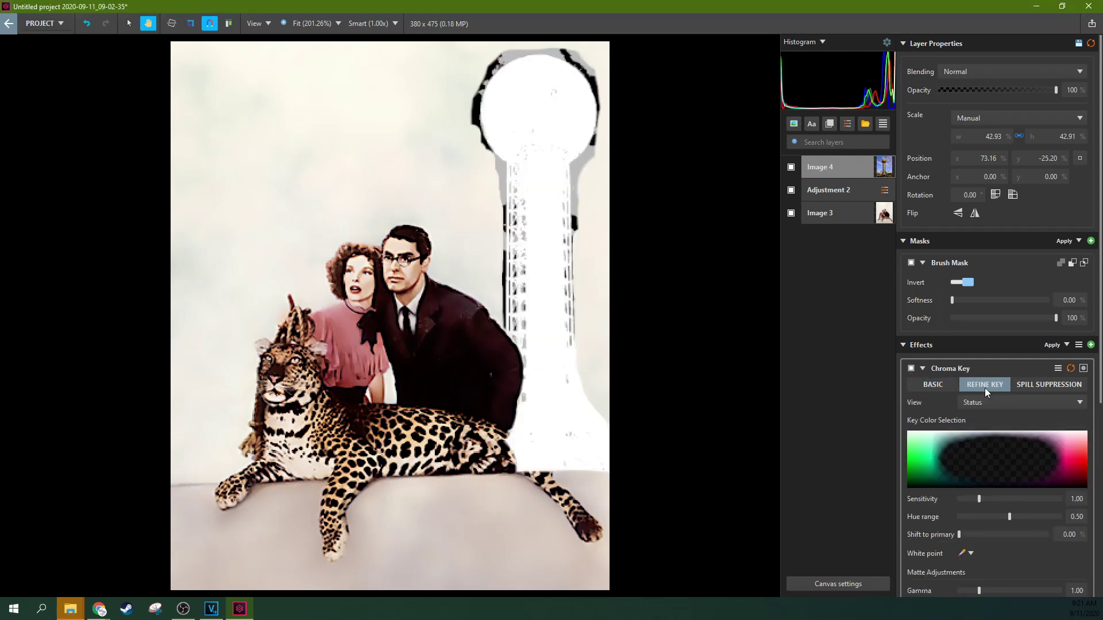
pyautogui.click(1015, 402)
pyautogui.click(994, 428)
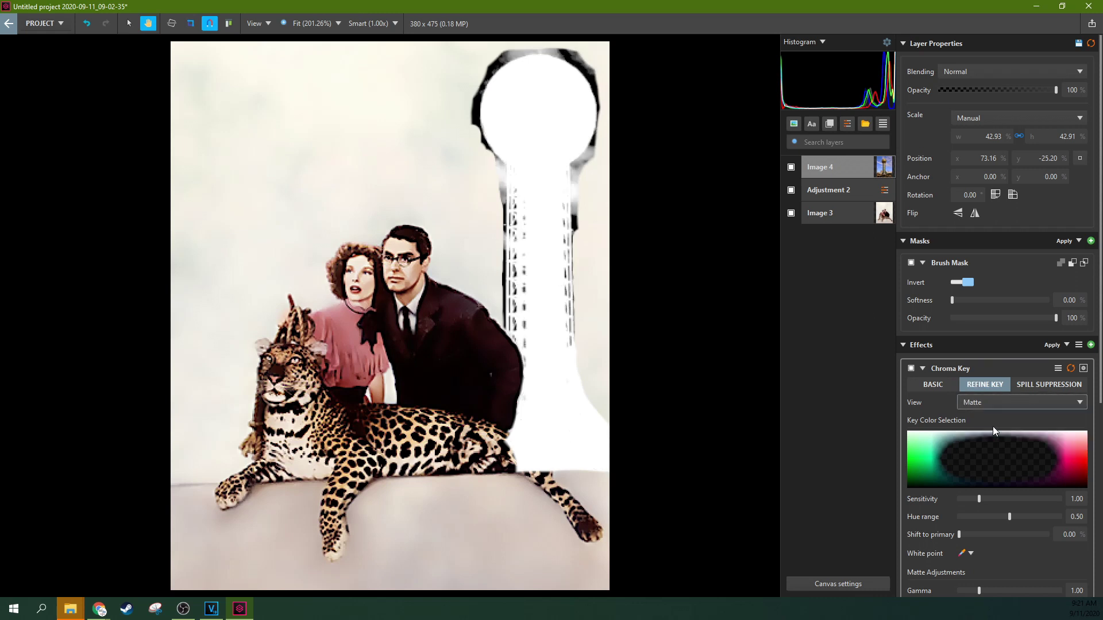
pyautogui.moveTo(976, 500)
pyautogui.mouseDown()
pyautogui.moveTo(960, 502)
pyautogui.moveTo(984, 502)
pyautogui.mouseUp()
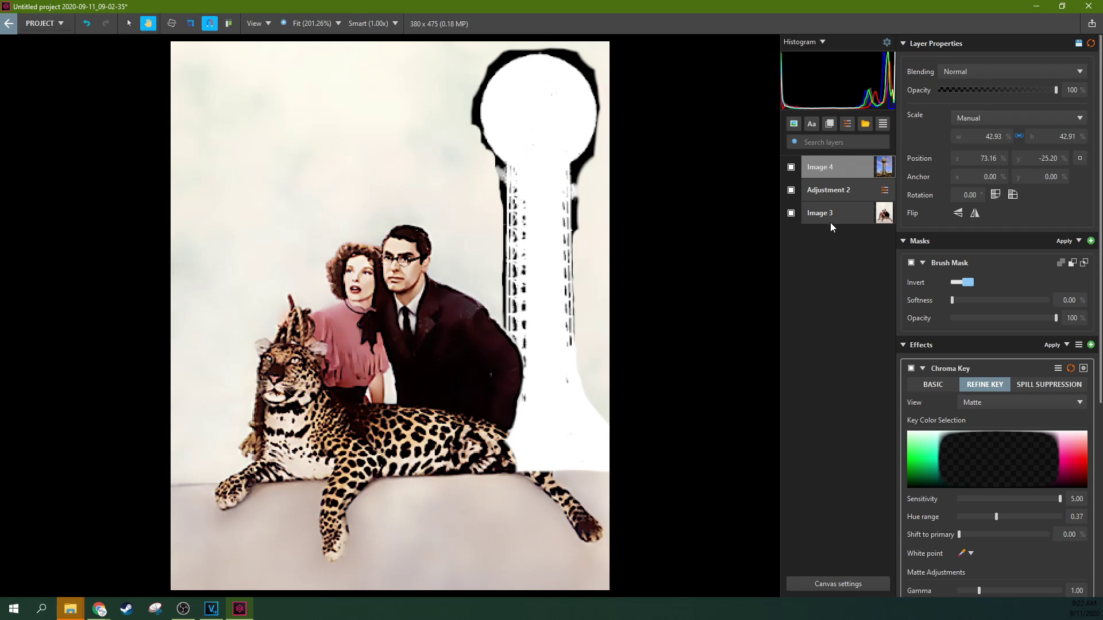
# Return to the basic chroma key settings and lower the tower layer's opacity to 51%, then select its brush mask.
pyautogui.click(936, 384)
pyautogui.moveTo(1056, 90); pyautogui.dragTo(1001, 96)
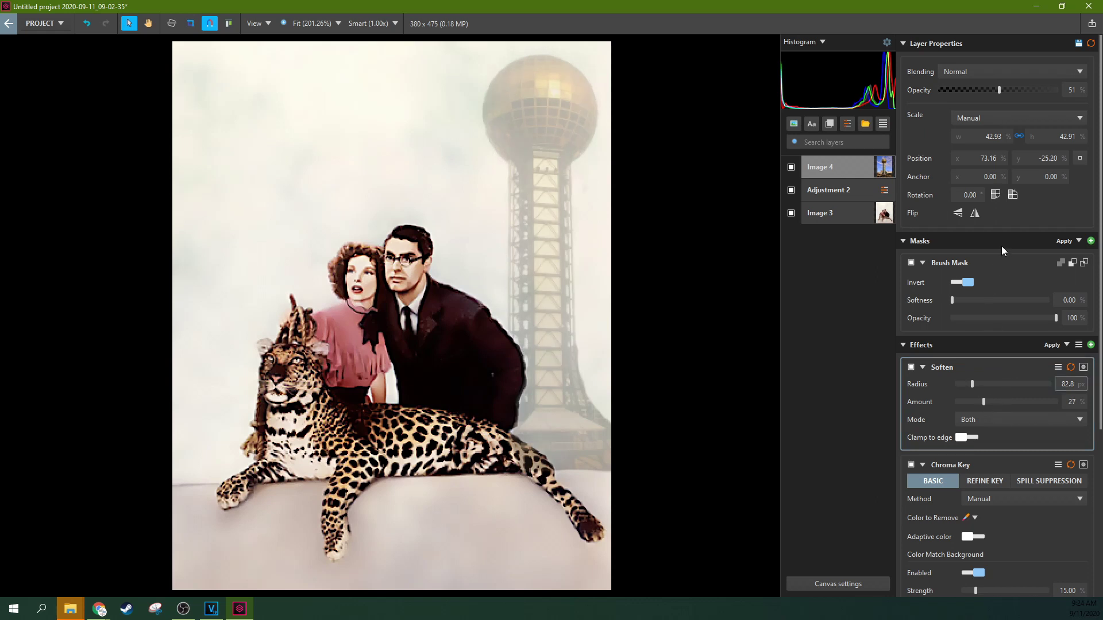
pyautogui.click(997, 270)
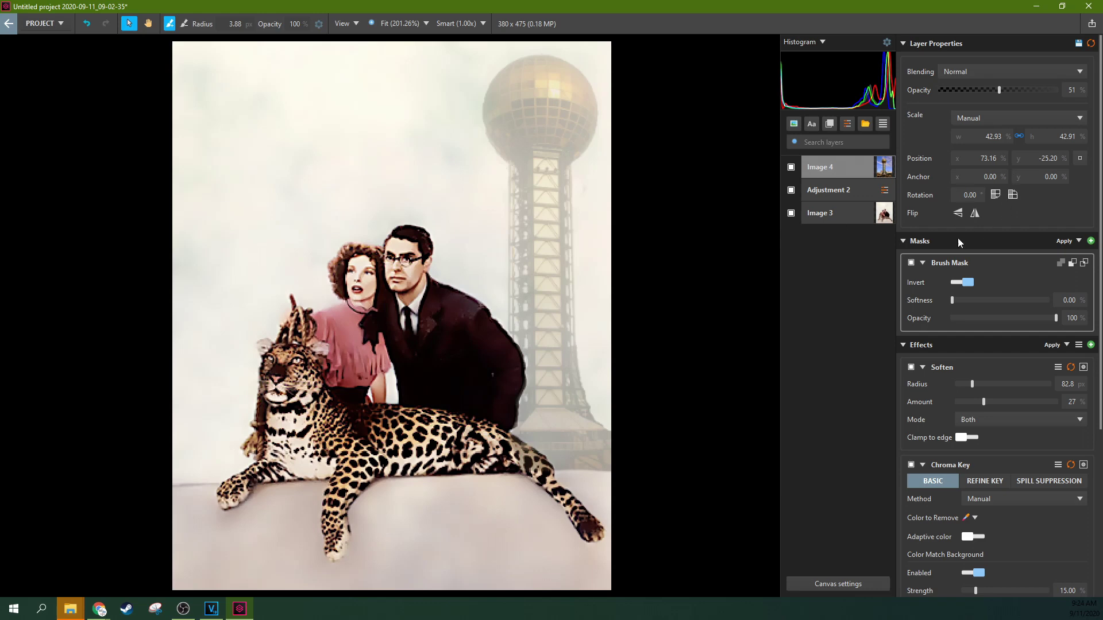
# Add a gradient mask to the tower layer and shift the gradient's center down to 66.80%.
pyautogui.click(850, 173)
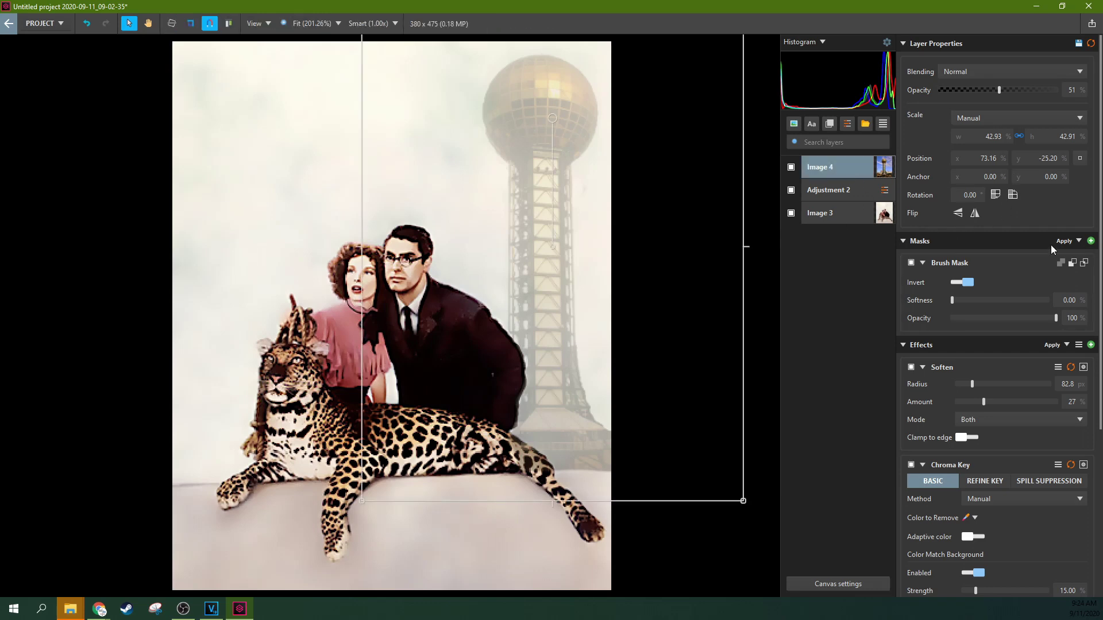
pyautogui.click(1091, 242)
pyautogui.click(1050, 267)
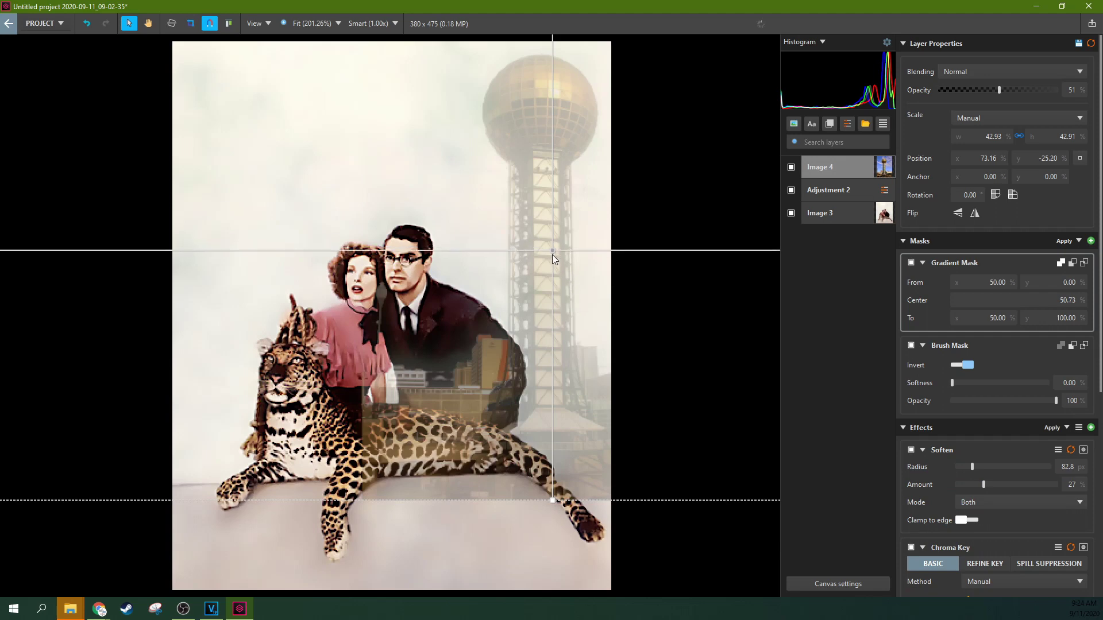
pyautogui.moveTo(553, 254); pyautogui.dragTo(582, 202)
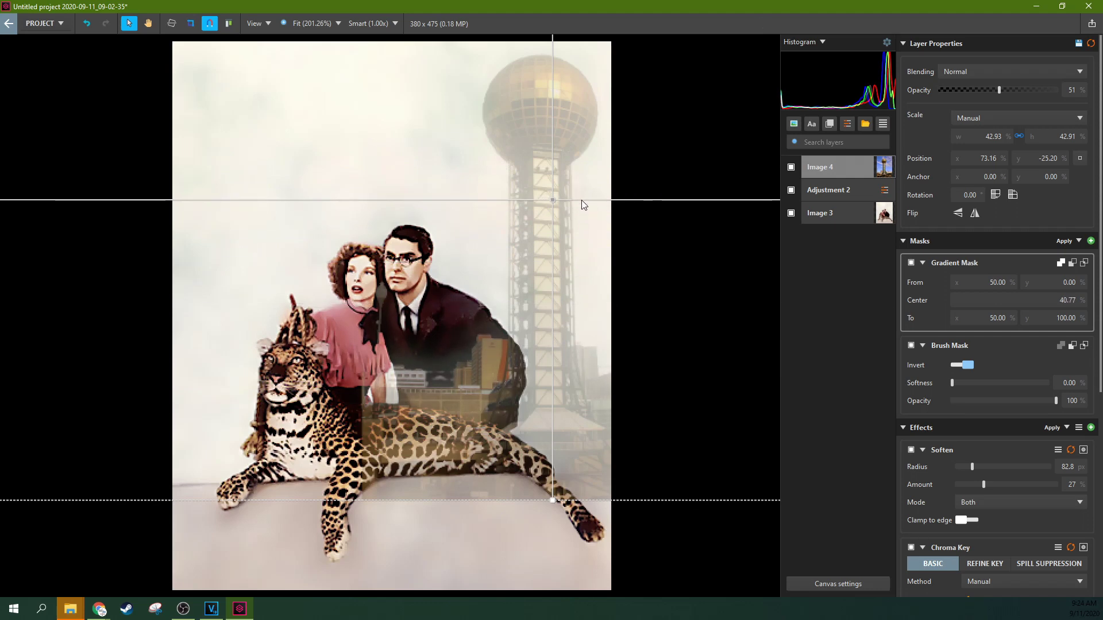
pyautogui.moveTo(582, 200); pyautogui.dragTo(578, 445)
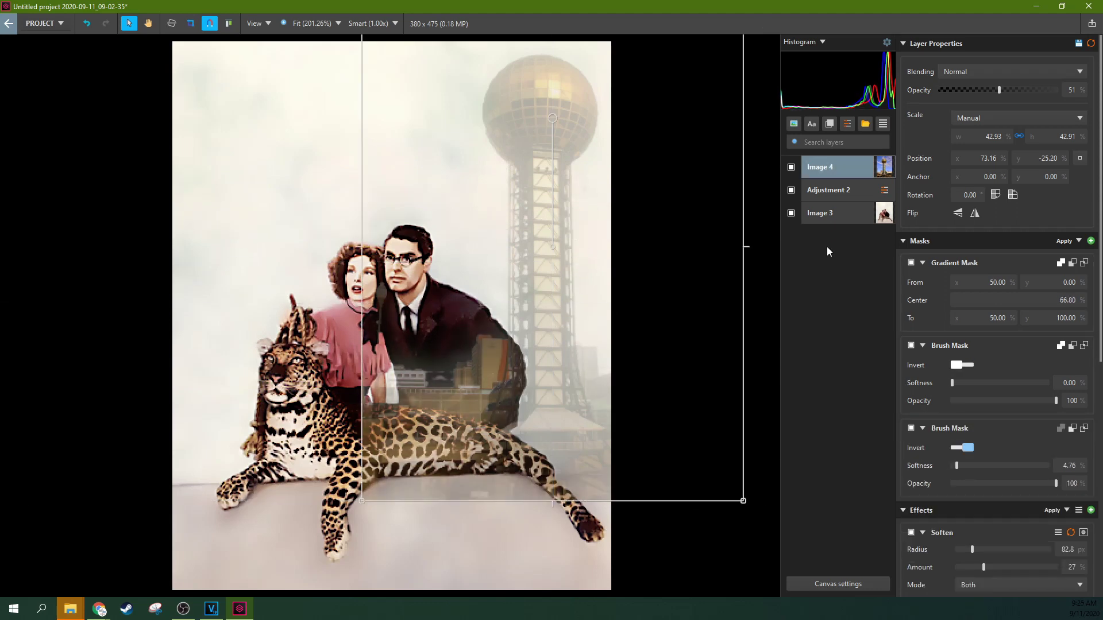
# Duplicate the couple-and-leopard layer and place the copy above the tower layer.
pyautogui.click(825, 218)
pyautogui.rightClick(837, 213)
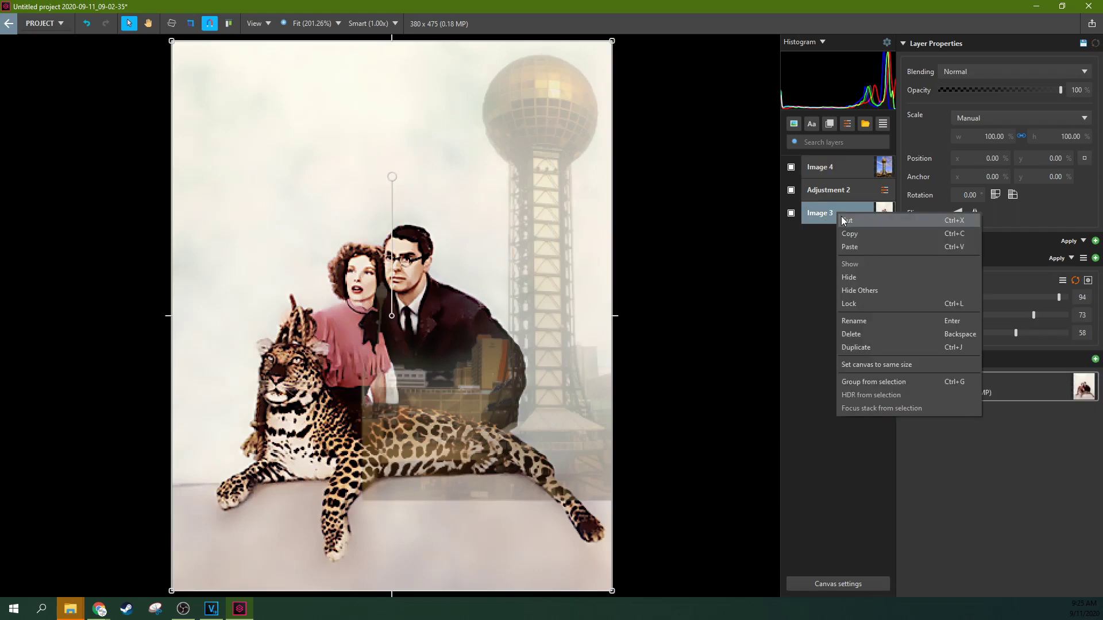
pyautogui.click(867, 343)
pyautogui.moveTo(847, 165); pyautogui.dragTo(844, 168)
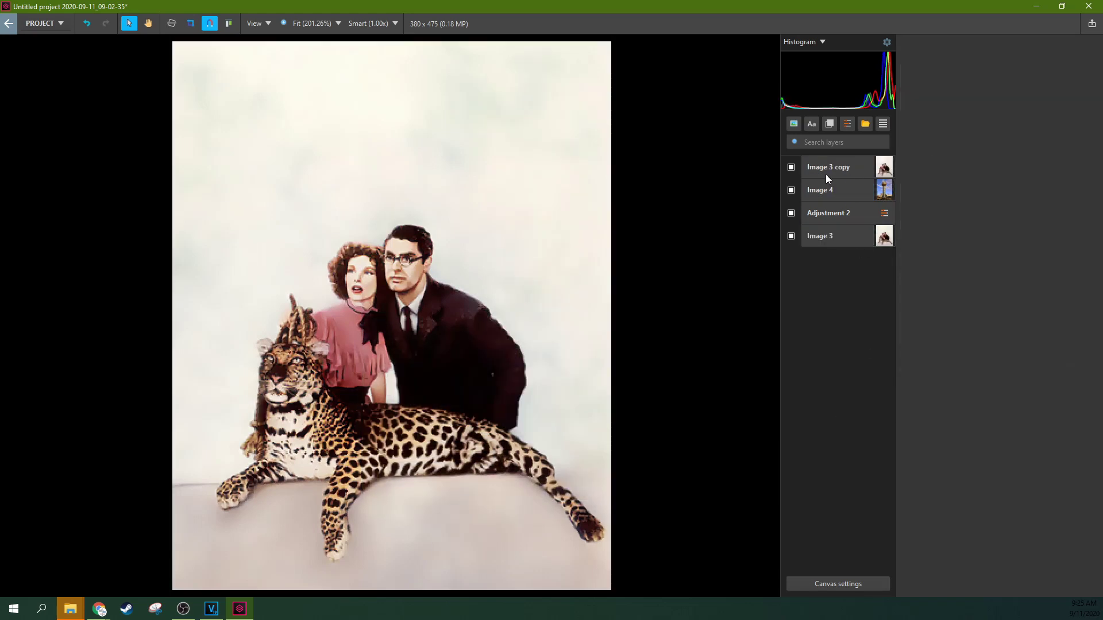
# Add a brush mask to the duplicated layer and paint over the leopard so it covers the tower photo.
pyautogui.click(853, 174)
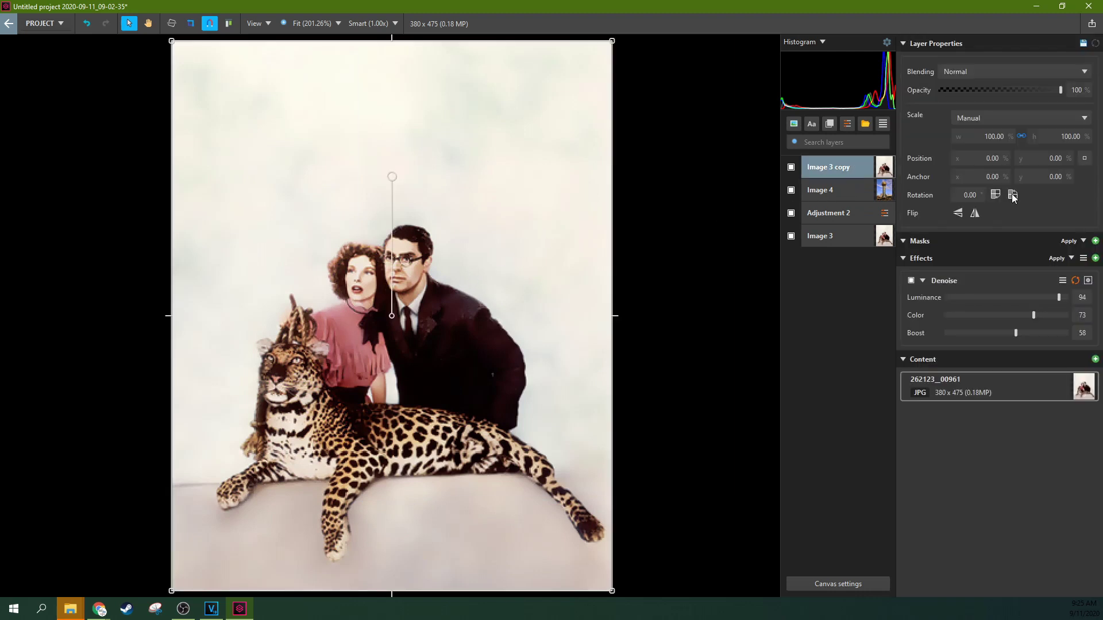
pyautogui.click(1096, 242)
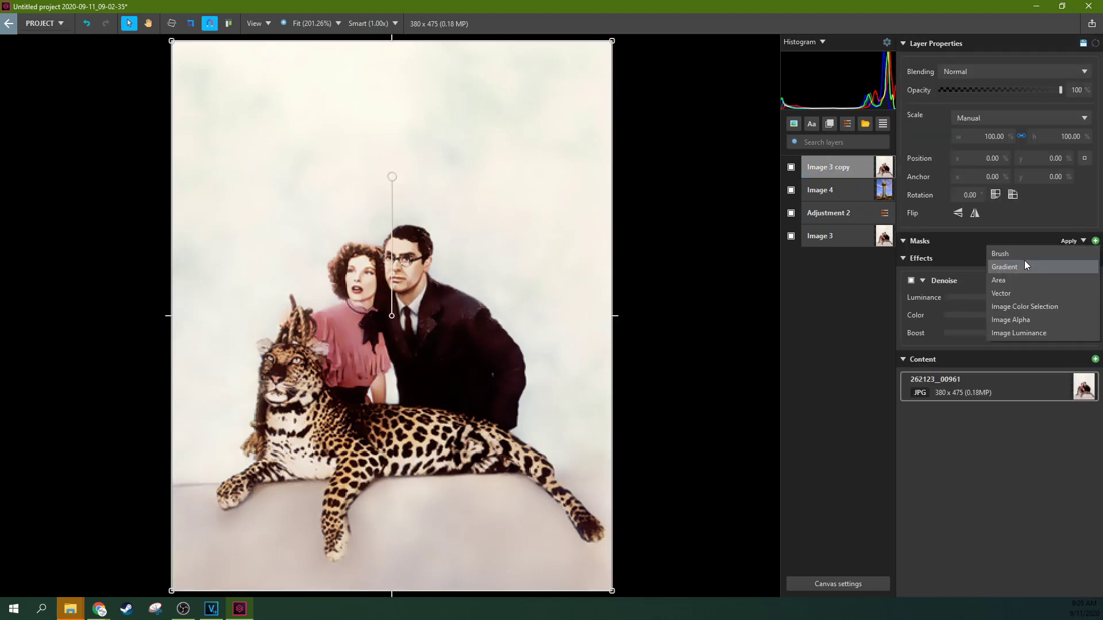
pyautogui.click(1024, 256)
pyautogui.moveTo(382, 353)
pyautogui.mouseDown()
pyautogui.moveTo(358, 428)
pyautogui.moveTo(377, 484)
pyautogui.moveTo(361, 489)
pyautogui.moveTo(400, 482)
pyautogui.moveTo(384, 482)
pyautogui.moveTo(387, 493)
pyautogui.moveTo(407, 496)
pyautogui.moveTo(375, 496)
pyautogui.moveTo(525, 482)
pyautogui.moveTo(473, 491)
pyautogui.moveTo(549, 493)
pyautogui.moveTo(530, 496)
pyautogui.moveTo(614, 482)
pyautogui.moveTo(596, 497)
pyautogui.moveTo(516, 507)
pyautogui.moveTo(502, 496)
pyautogui.moveTo(411, 498)
pyautogui.mouseUp()
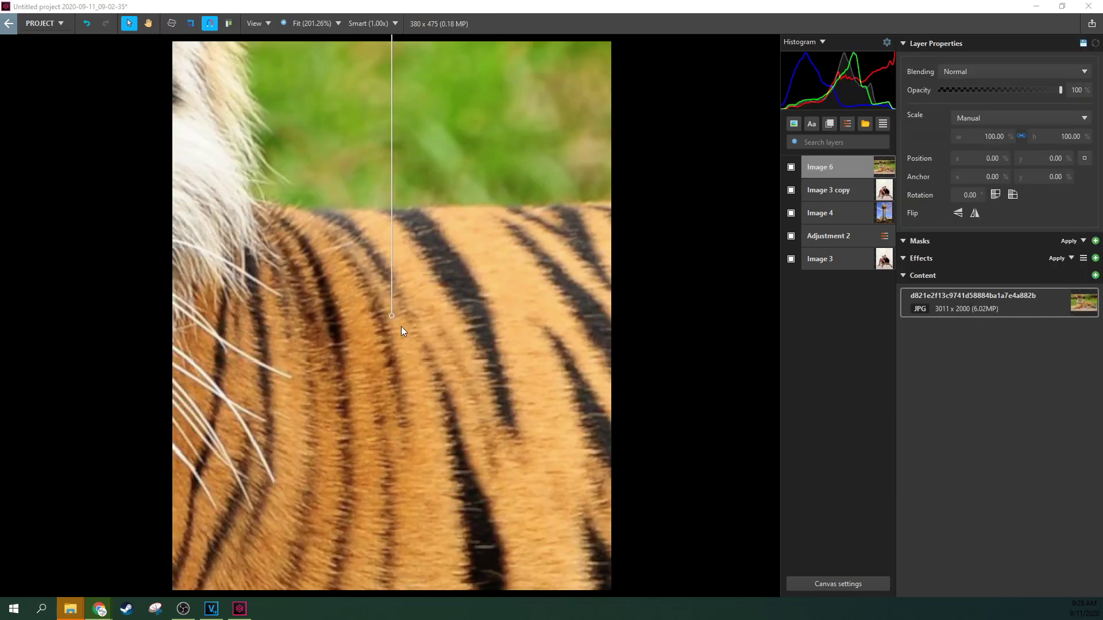
# Place the tiger photo as a new layer on the canvas and lower its opacity to 46%.
pyautogui.moveTo(401, 331); pyautogui.dragTo(565, 550)
pyautogui.moveTo(160, 67); pyautogui.dragTo(258, 202)
pyautogui.click(995, 90)
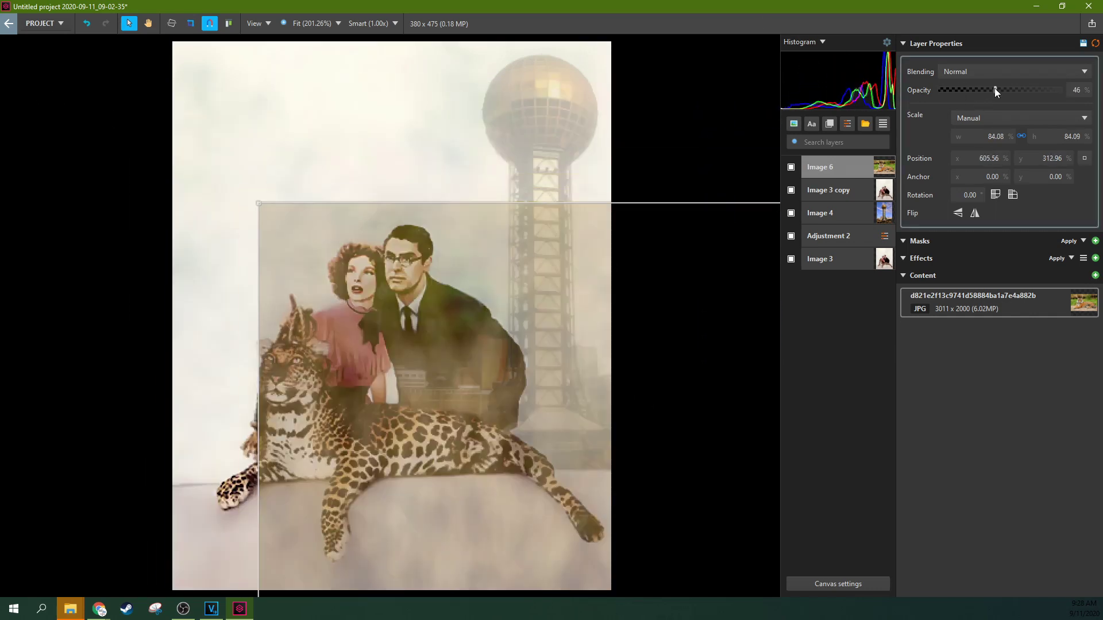
# Scale the tiger photo to about 13% and align the tiger over the leopard.
pyautogui.moveTo(624, 208); pyautogui.dragTo(22, 132)
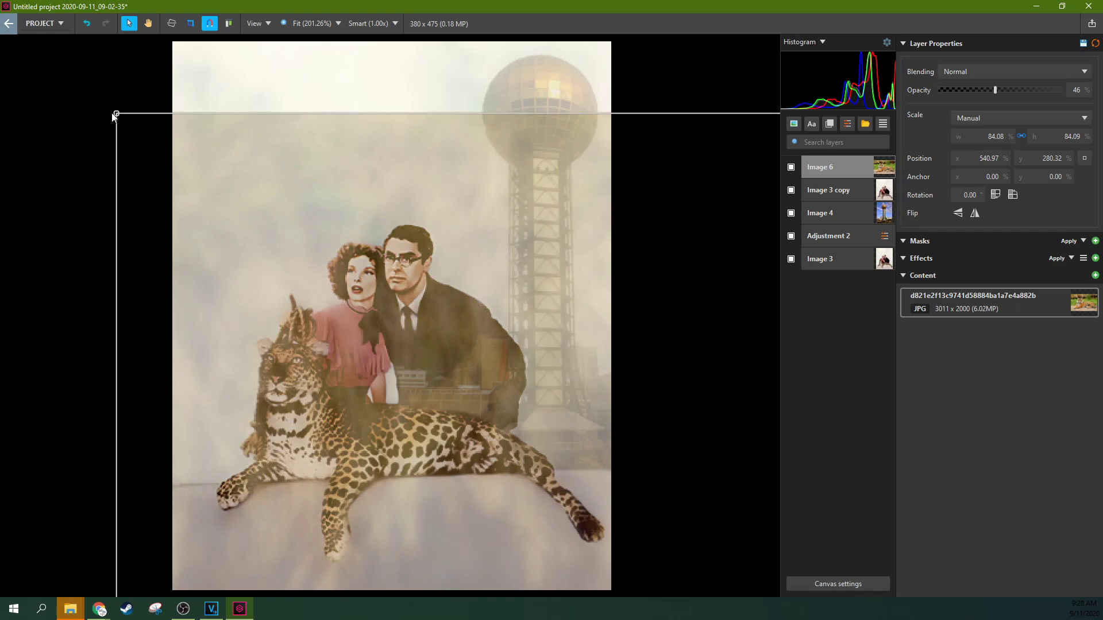
pyautogui.moveTo(113, 116); pyautogui.dragTo(222, 343)
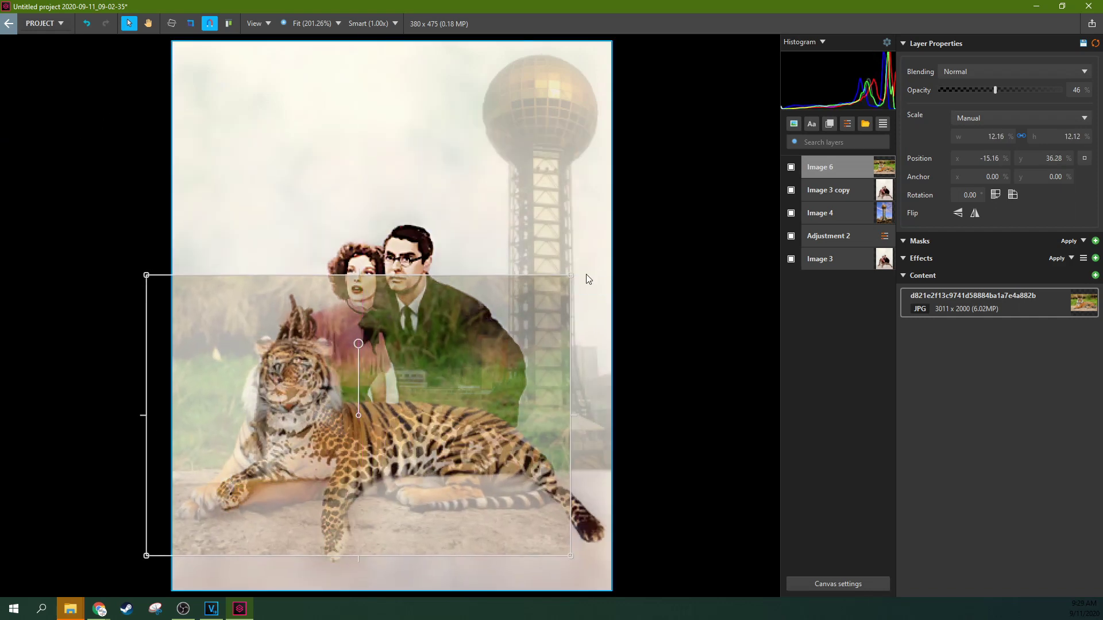
pyautogui.moveTo(586, 279); pyautogui.dragTo(603, 258)
pyautogui.moveTo(551, 310)
pyautogui.mouseDown()
pyautogui.moveTo(548, 338)
pyautogui.moveTo(540, 320)
pyautogui.mouseUp()
# Add an inverted brush mask to the tiger layer and paint away the grass and rock background around the tiger.
pyautogui.click(1018, 254)
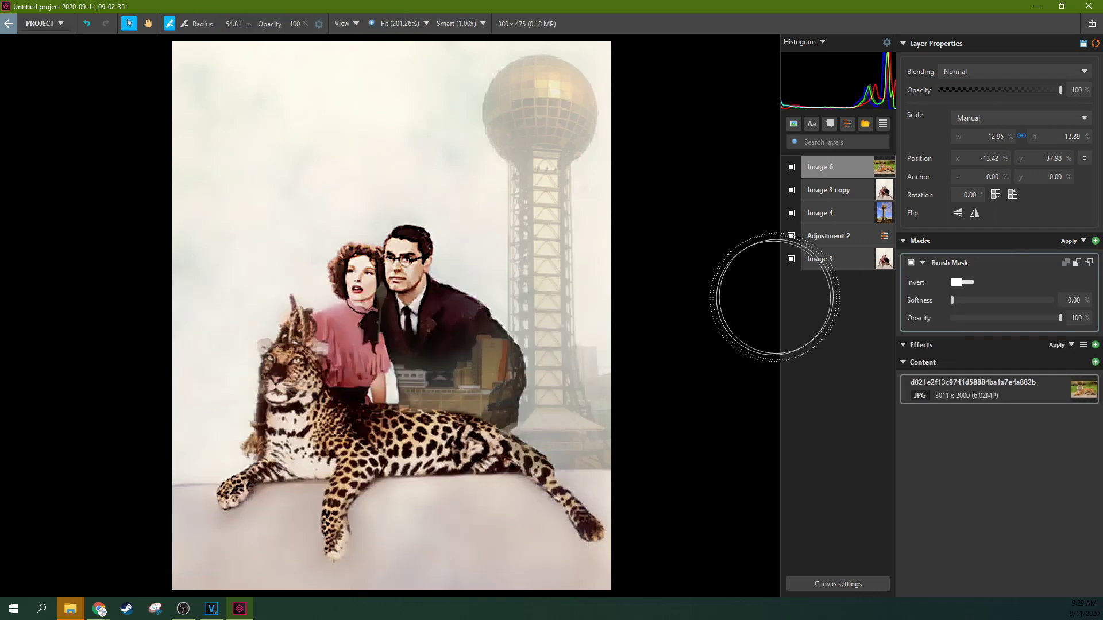
pyautogui.click(960, 284)
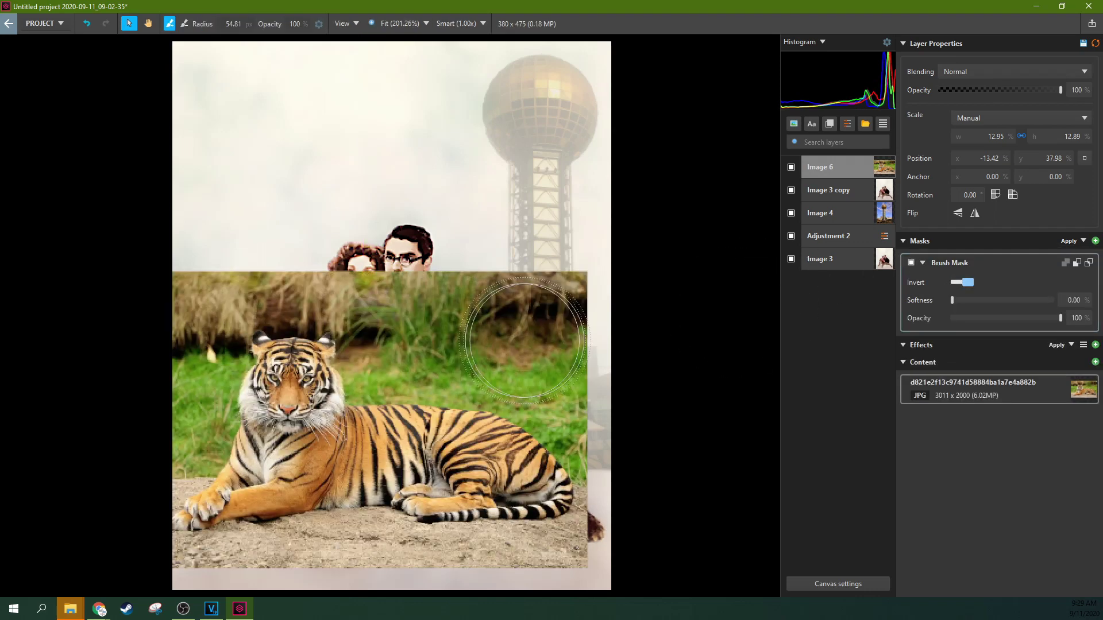
pyautogui.moveTo(154, 435)
pyautogui.mouseDown()
pyautogui.moveTo(197, 272)
pyautogui.moveTo(411, 254)
pyautogui.moveTo(497, 267)
pyautogui.moveTo(236, 598)
pyautogui.mouseUp()
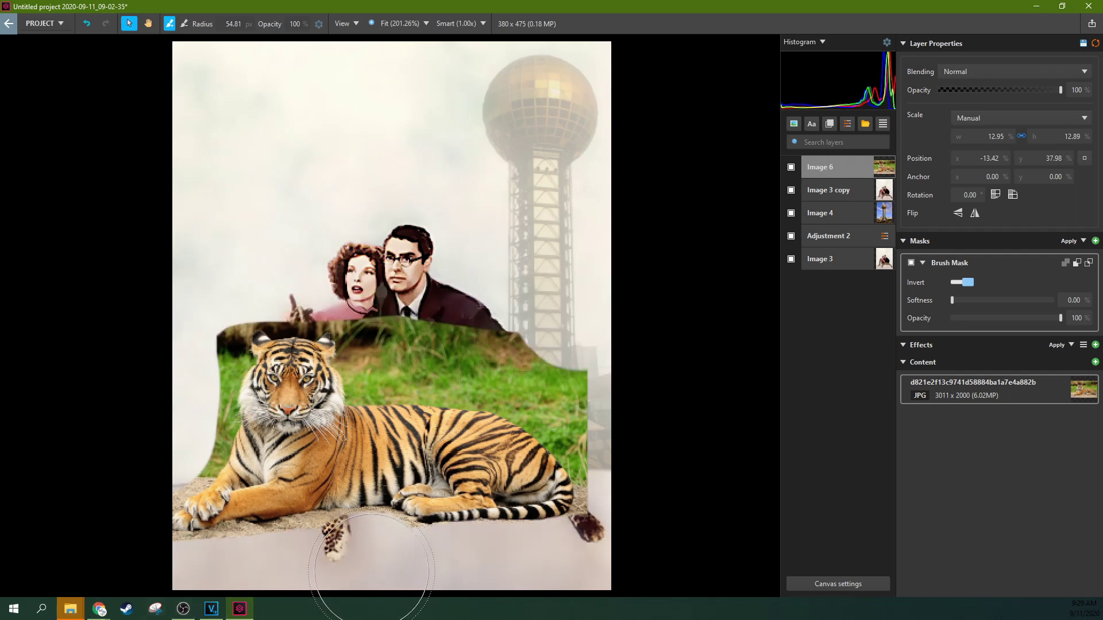
pyautogui.moveTo(373, 569); pyautogui.dragTo(281, 586)
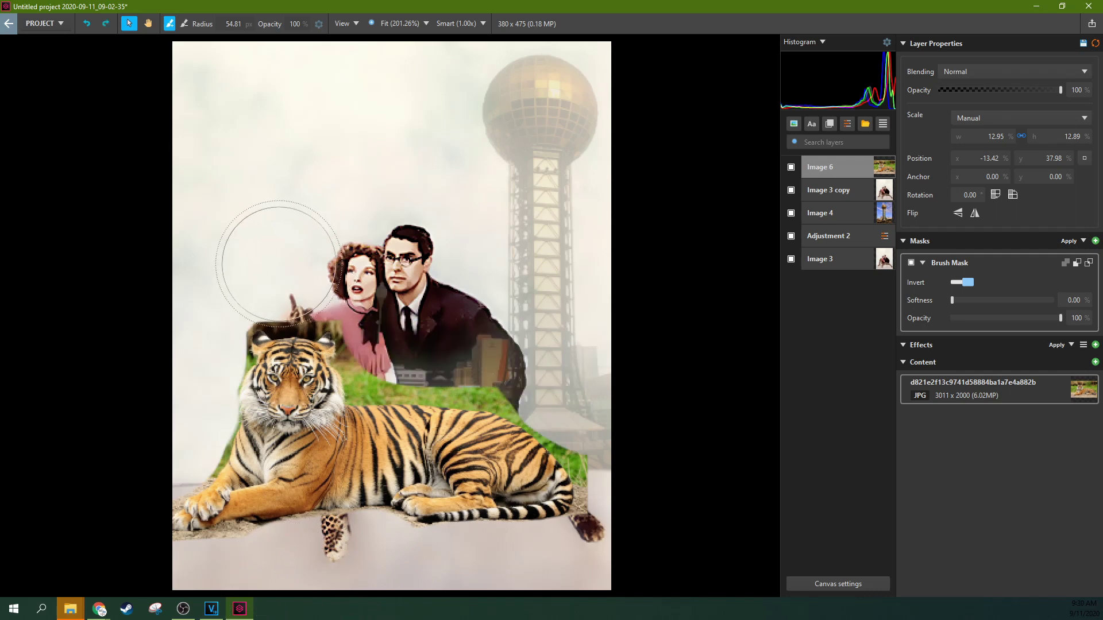
pyautogui.click(304, 272)
pyautogui.moveTo(344, 266)
pyautogui.mouseDown()
pyautogui.moveTo(411, 298)
pyautogui.moveTo(399, 350)
pyautogui.moveTo(497, 581)
pyautogui.moveTo(488, 578)
pyautogui.moveTo(504, 578)
pyautogui.moveTo(401, 581)
pyautogui.moveTo(381, 570)
pyautogui.mouseUp()
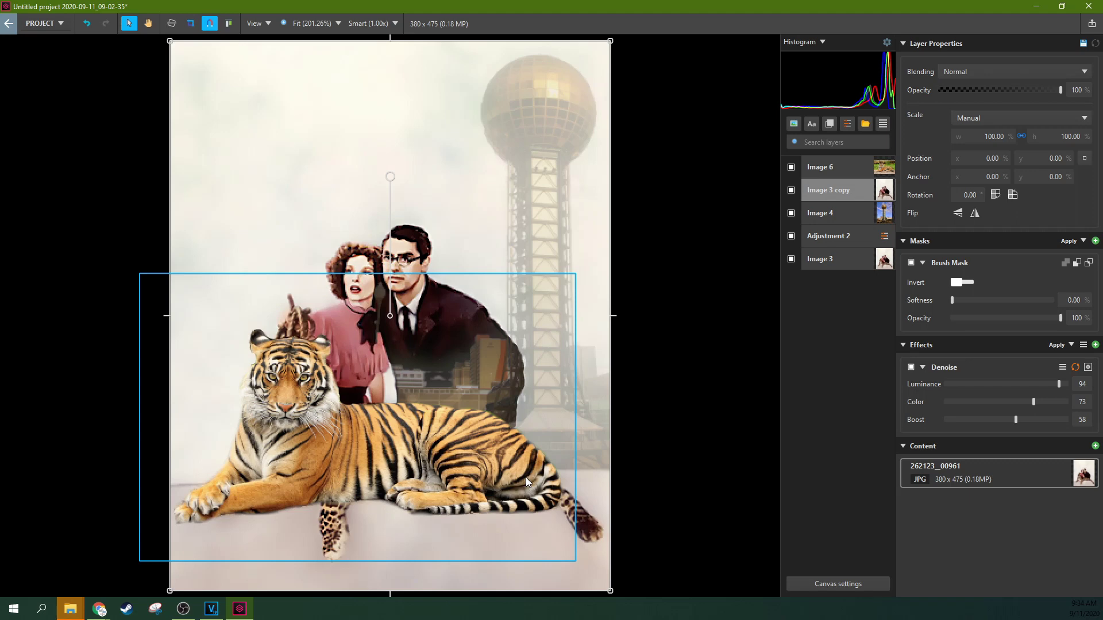
# Add a Healing Brush effect to the duplicated couple-and-leopard layer.
pyautogui.click(1024, 272)
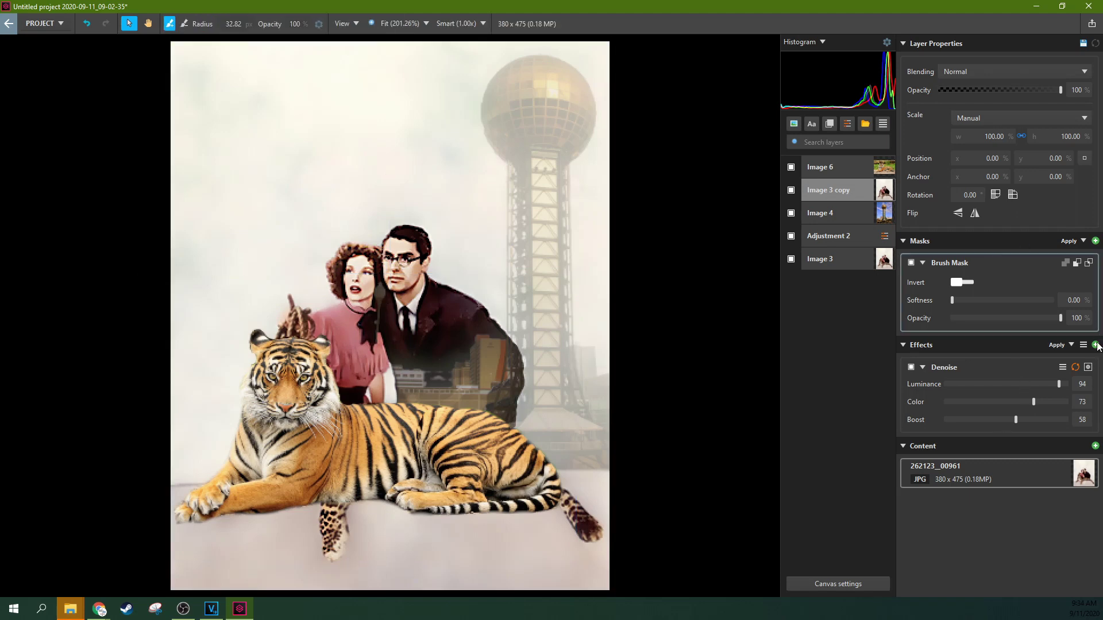
pyautogui.click(1095, 345)
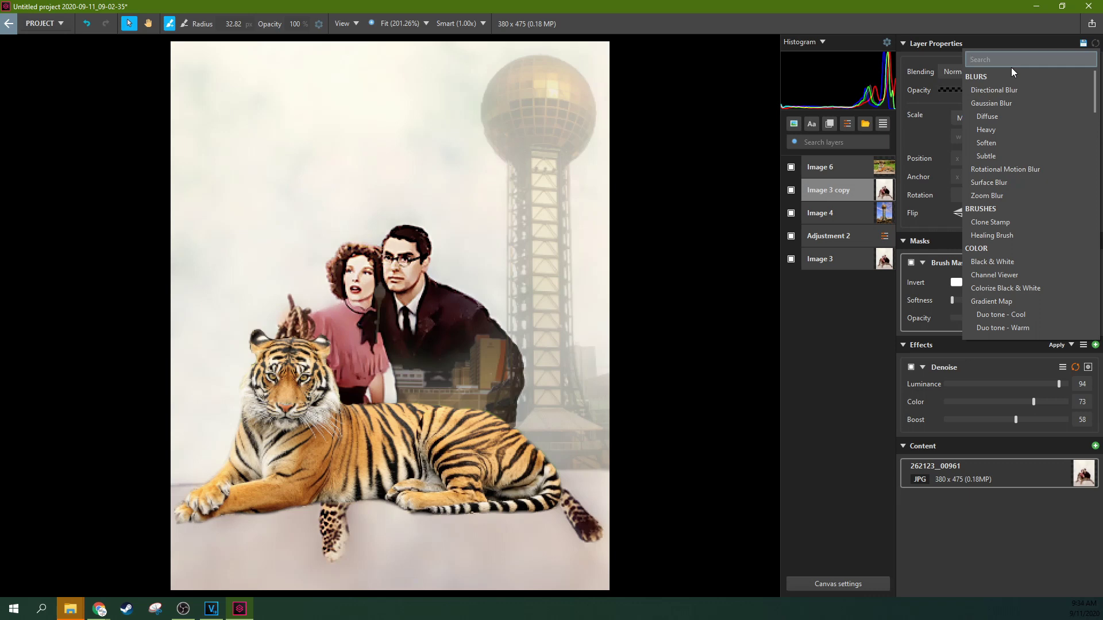
pyautogui.write('spo')
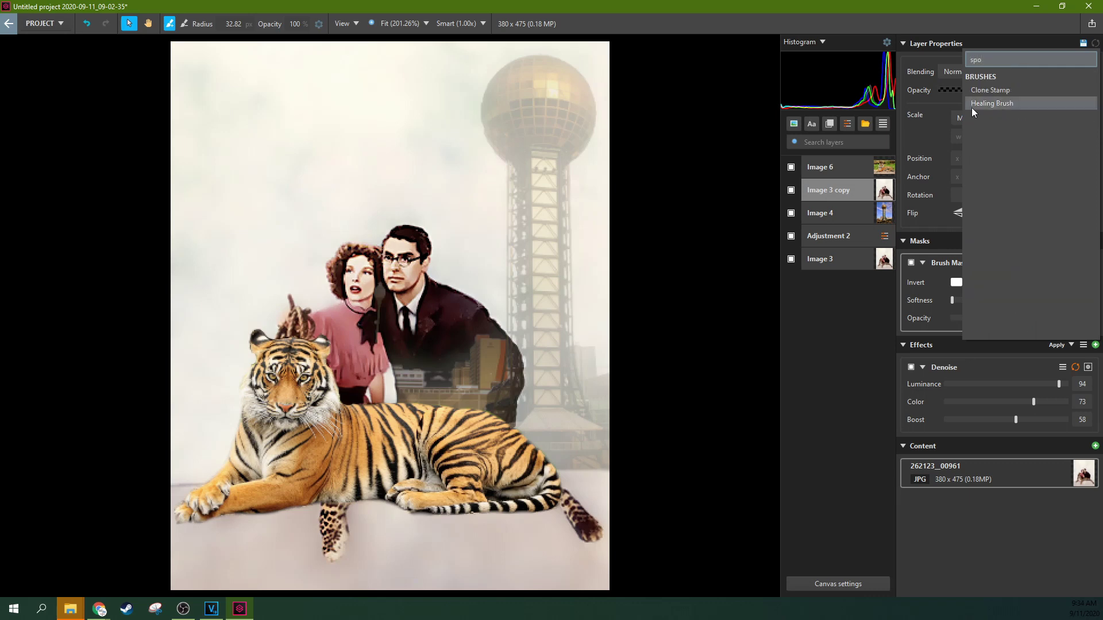
pyautogui.click(975, 106)
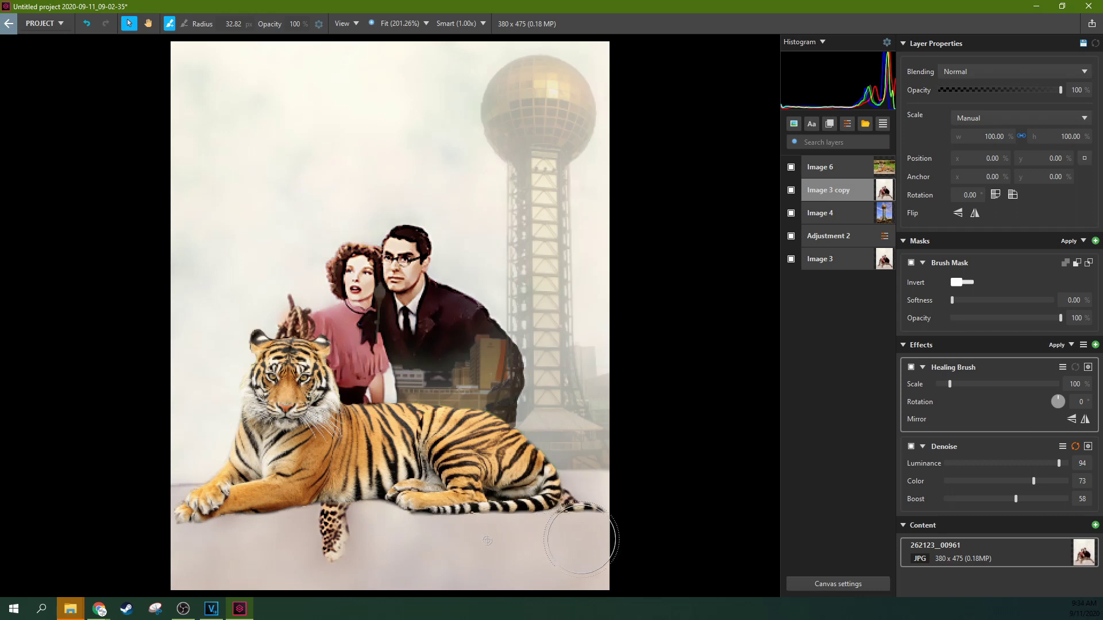
pyautogui.scroll(-7, 535, 537)
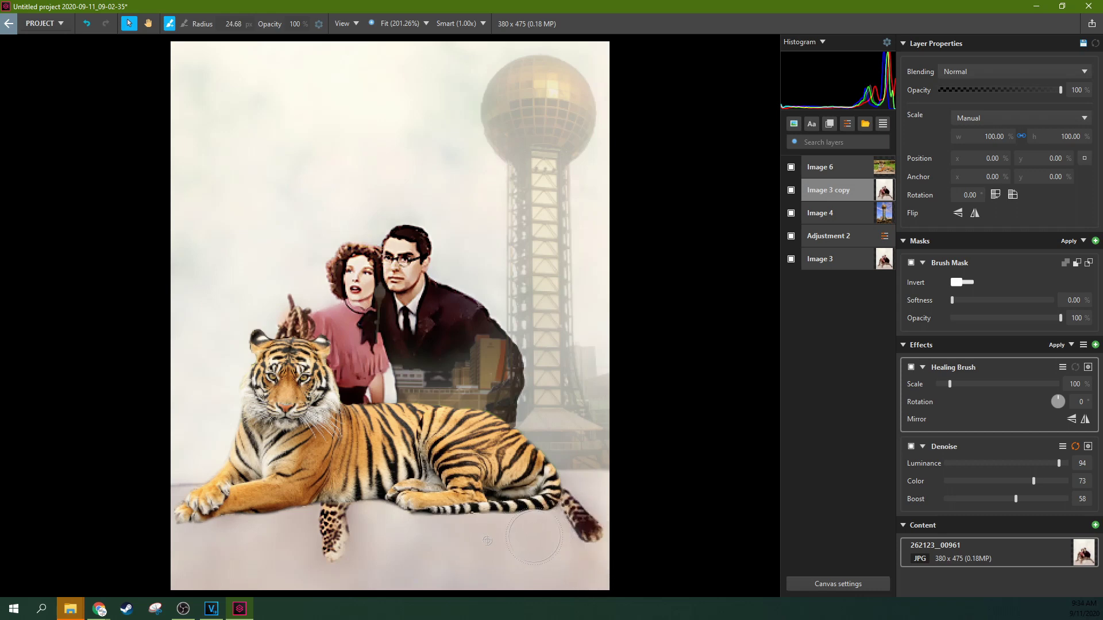
pyautogui.moveTo(575, 524)
pyautogui.mouseDown()
pyautogui.moveTo(598, 514)
pyautogui.moveTo(582, 509)
pyautogui.mouseUp()
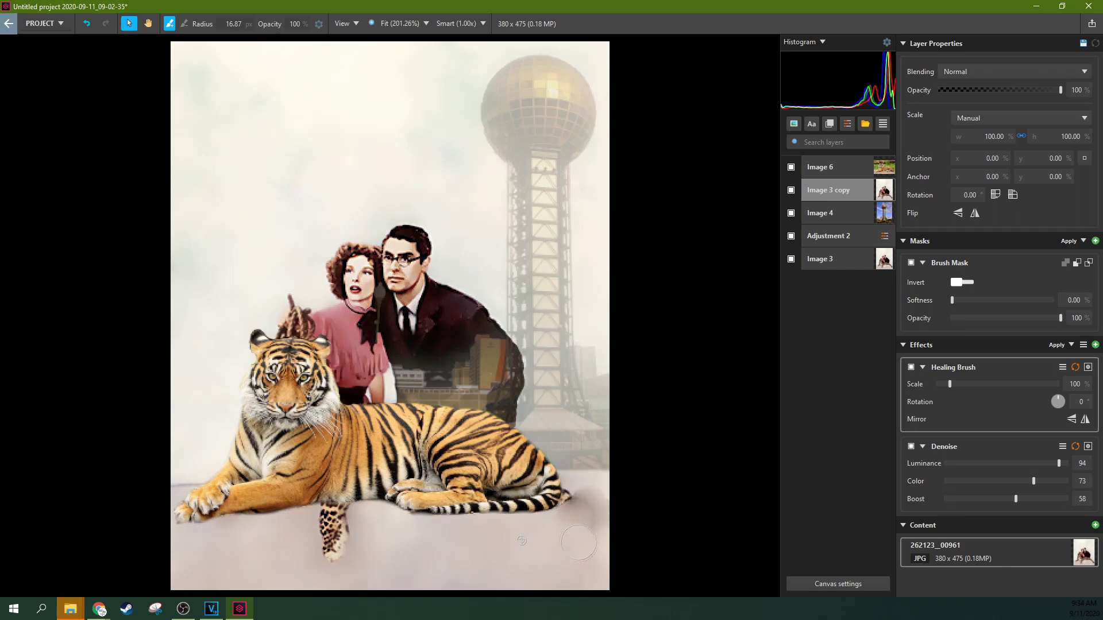
pyautogui.hotkey('ctrl', 'z')
pyautogui.hotkey('ctrl', 'z')
pyautogui.hotkey('ctrl', 'z')
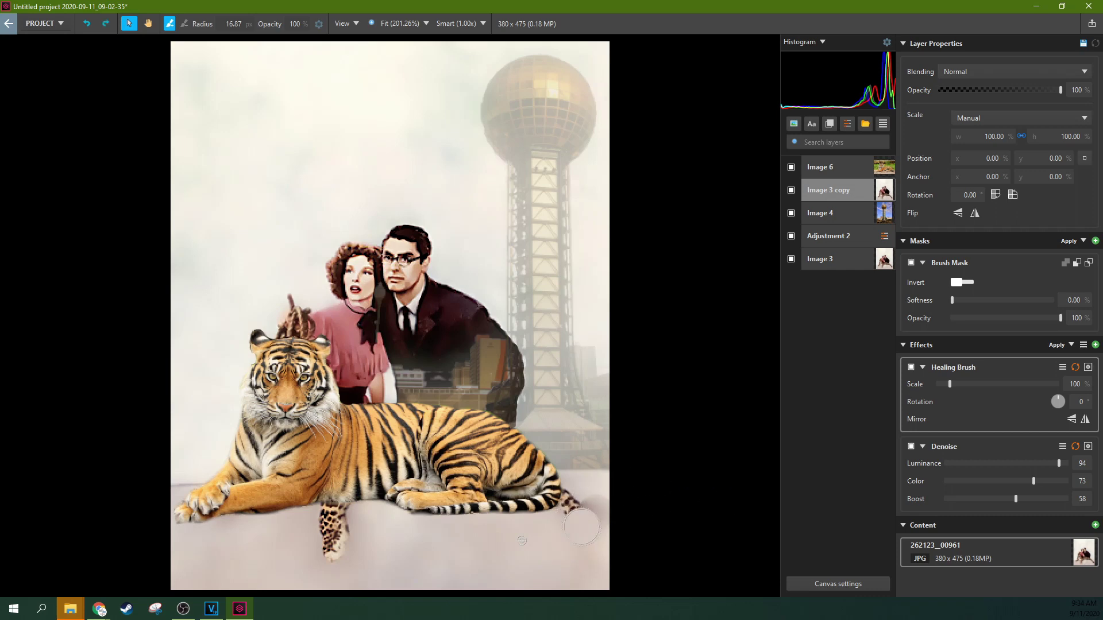
# Heal away the leopard's hind paw protruding beyond the tiger's tail with a healing brush radius of 25.73 px.
pyautogui.scroll(3, 531, 528)
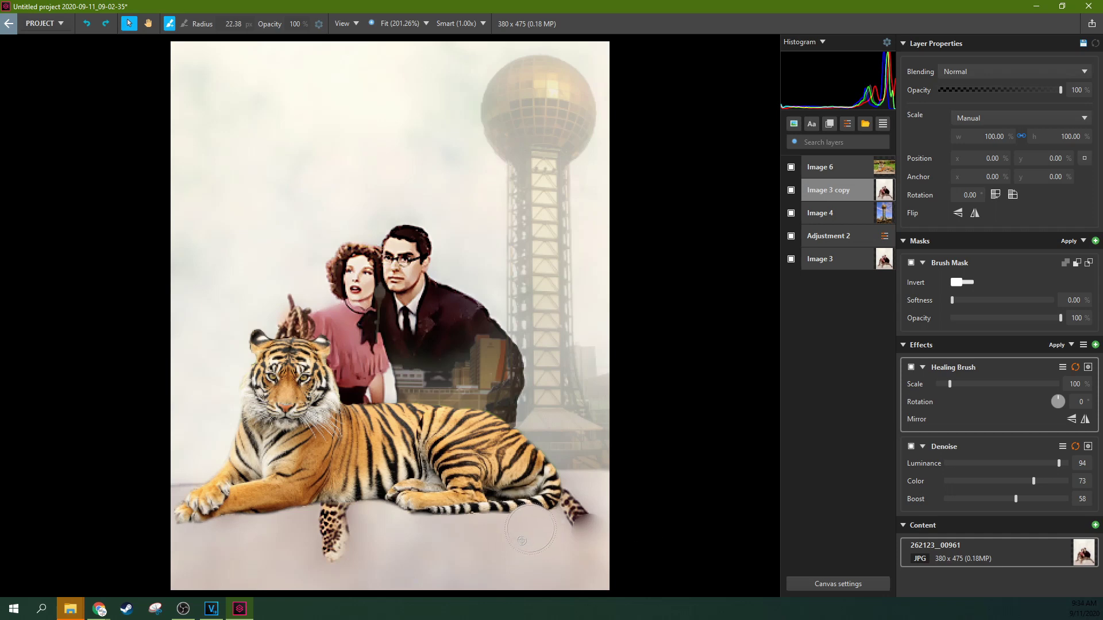
pyautogui.scroll(1, 582, 535)
pyautogui.click(581, 534)
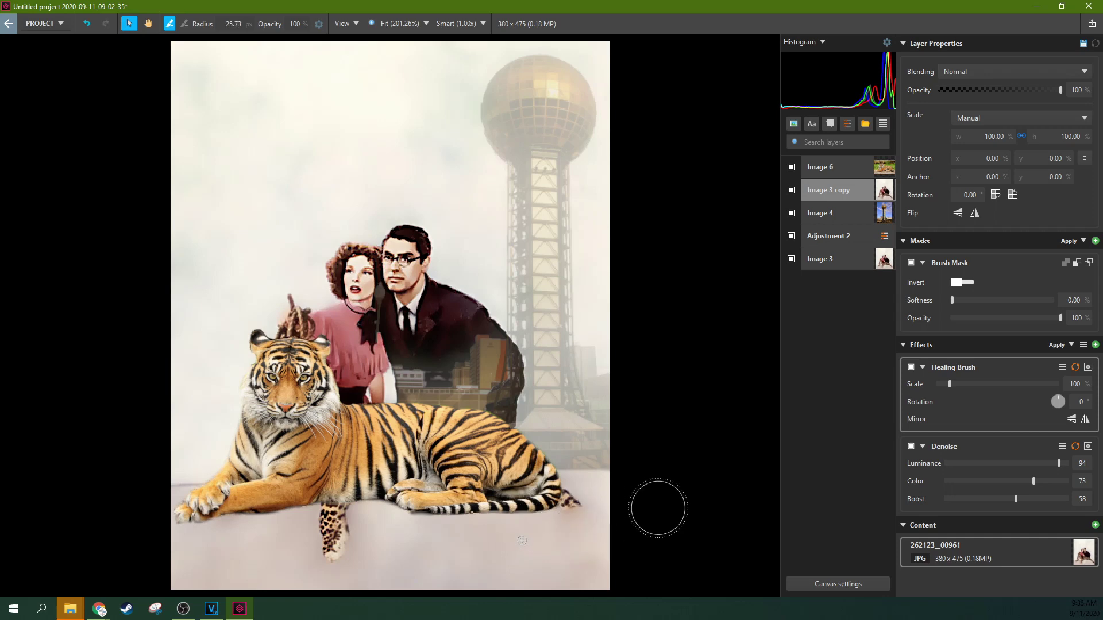
pyautogui.moveTo(597, 526)
pyautogui.mouseDown()
pyautogui.moveTo(588, 519)
pyautogui.moveTo(627, 495)
pyautogui.moveTo(590, 497)
pyautogui.moveTo(606, 529)
pyautogui.mouseUp()
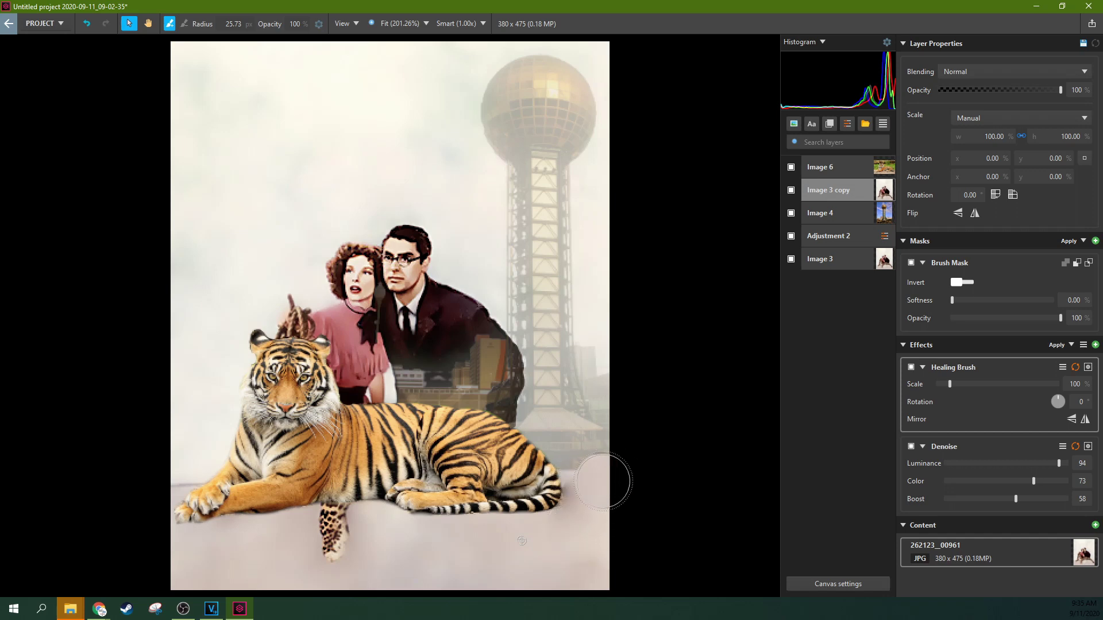
# Reduce the healing brush radius to 17.88 px and paint out the leopard's front paw below the tiger.
pyautogui.press('[')
pyautogui.press('[')
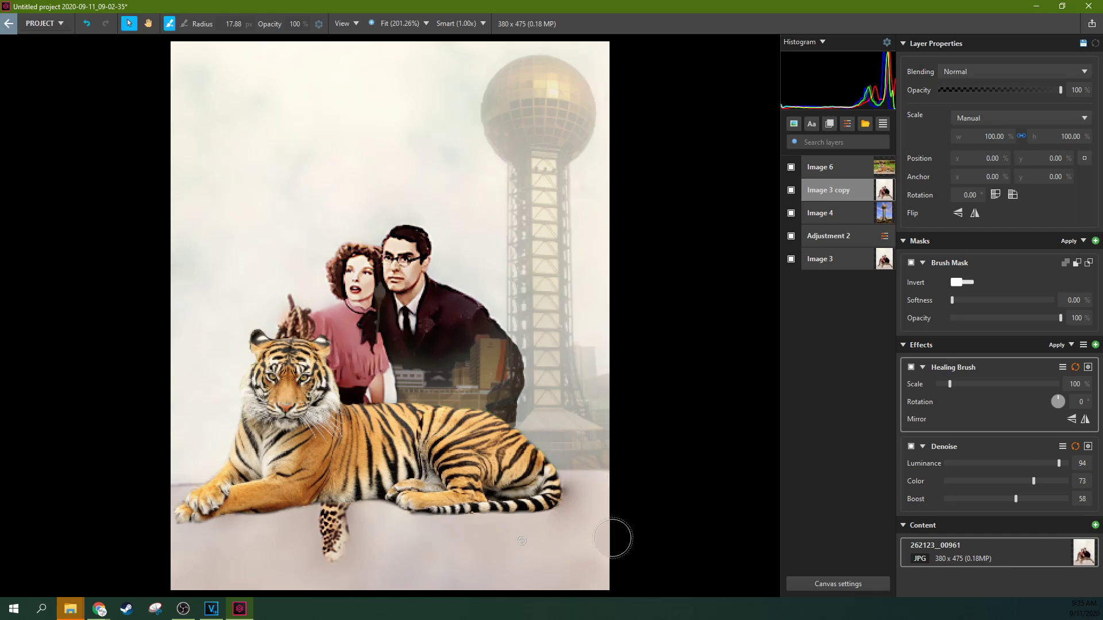
pyautogui.scroll(-1, 582, 493)
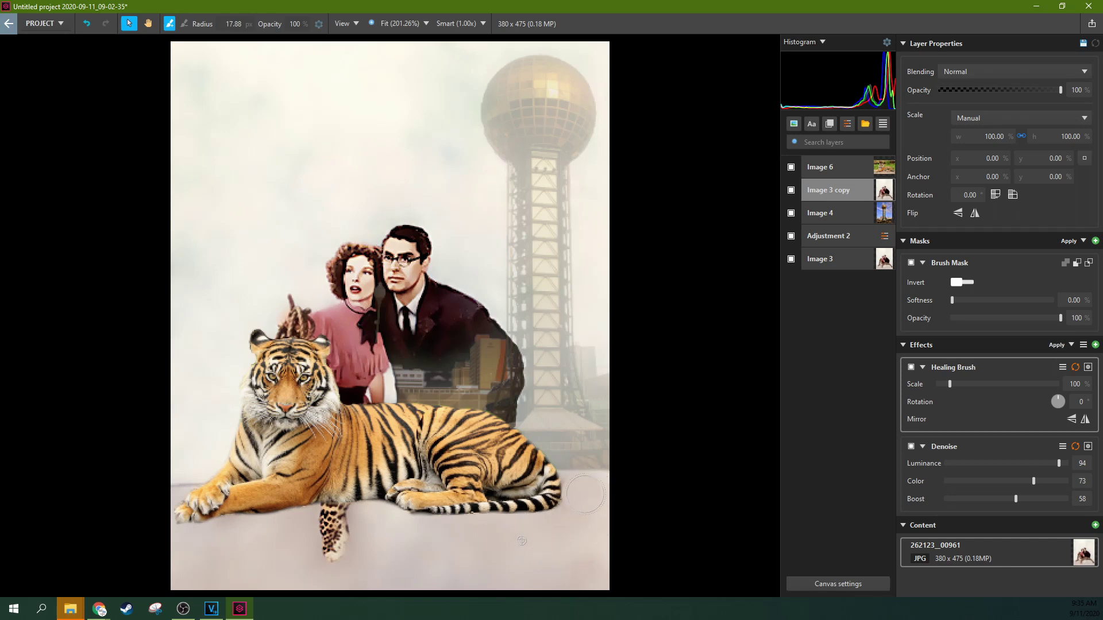
pyautogui.click(326, 504)
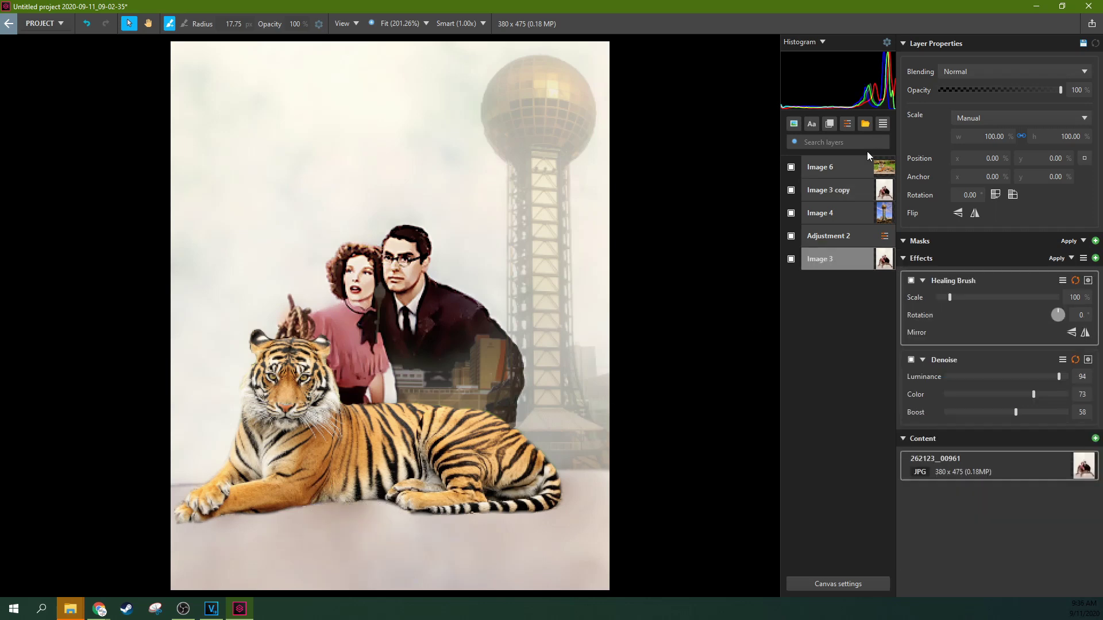
# Set the tiger layer's brush mask softness to 5.67% and add Denoise, Subtle and Saturation Editor effects.
pyautogui.click(857, 165)
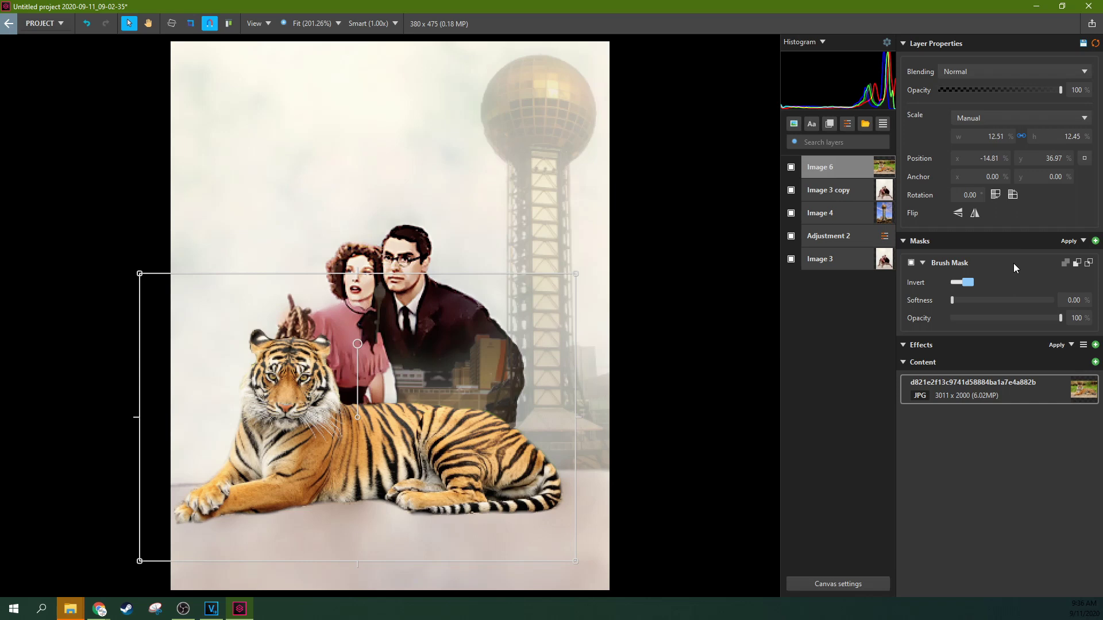
pyautogui.click(1095, 242)
pyautogui.click(867, 342)
pyautogui.click(835, 173)
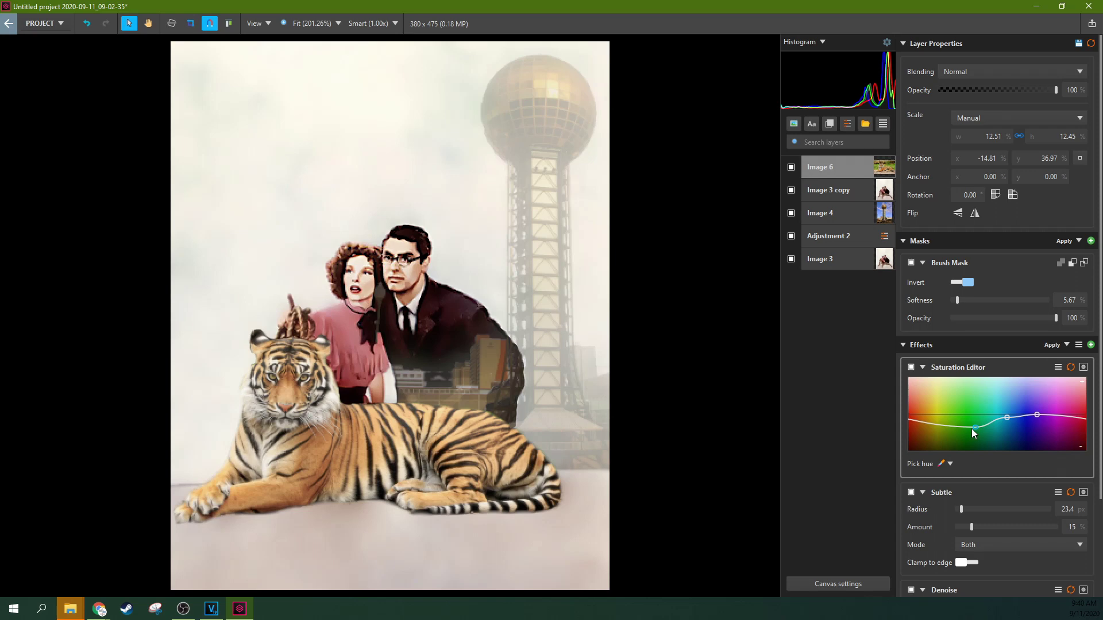
# Reshape the tiger layer's Saturation Editor curve to mute its colours, lowering the orange, blue and magenta-red hues.
pyautogui.moveTo(1035, 414); pyautogui.dragTo(1008, 425)
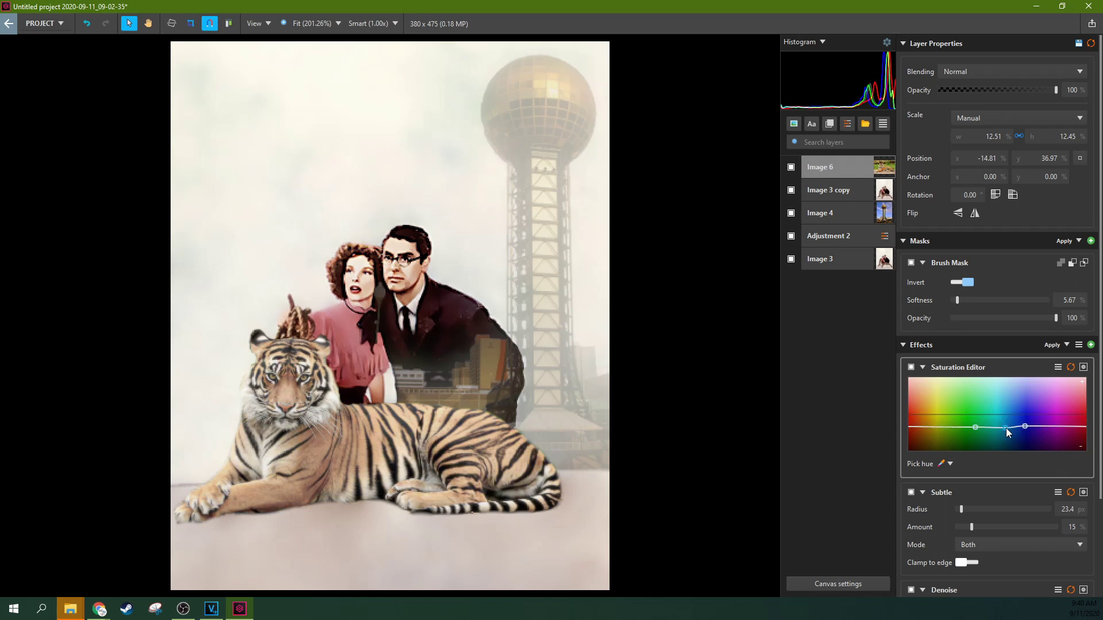
pyautogui.moveTo(960, 429)
pyautogui.mouseDown()
pyautogui.moveTo(960, 416)
pyautogui.moveTo(945, 416)
pyautogui.mouseUp()
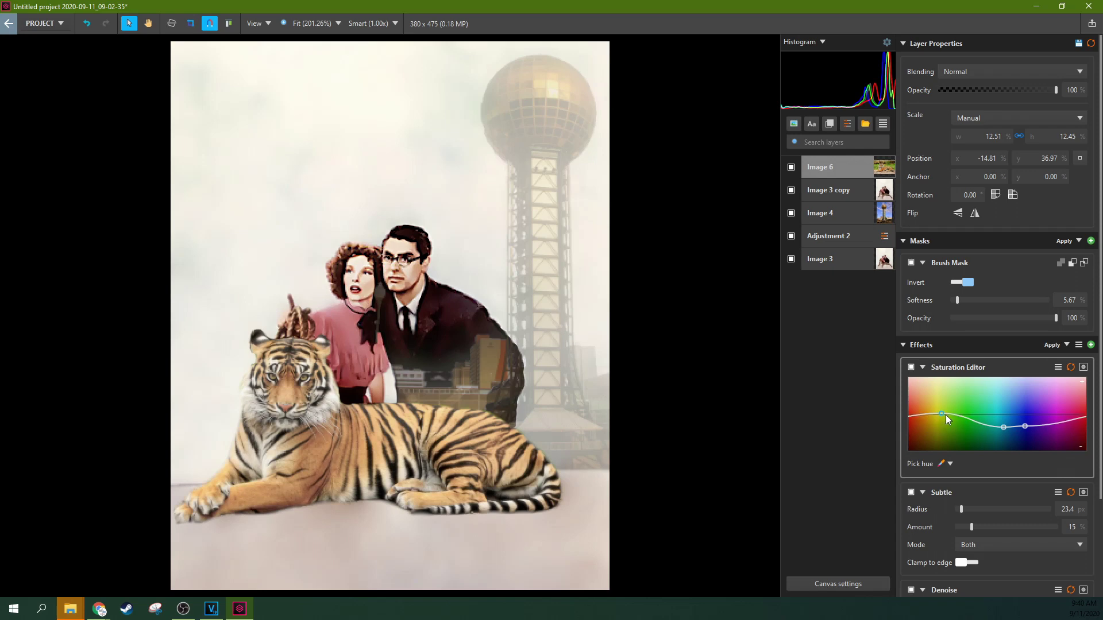
pyautogui.moveTo(1025, 426)
pyautogui.mouseDown()
pyautogui.moveTo(1029, 463)
pyautogui.moveTo(1026, 435)
pyautogui.moveTo(1028, 446)
pyautogui.mouseUp()
pyautogui.moveTo(1084, 418); pyautogui.dragTo(1074, 442)
pyautogui.moveTo(937, 404)
pyautogui.mouseDown()
pyautogui.moveTo(929, 399)
pyautogui.moveTo(926, 418)
pyautogui.mouseUp()
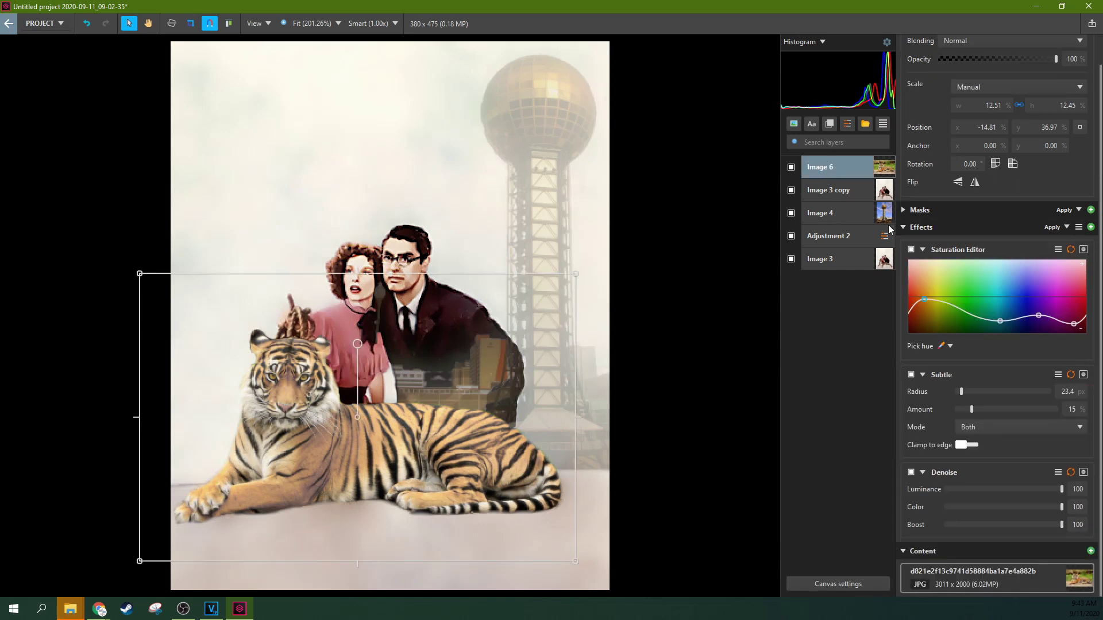
# Place the Bringing Up Baby title image as a new layer above the couple and blend it with a soft area mask at 70% opacity.
pyautogui.hotkey('alt', 'Tab')
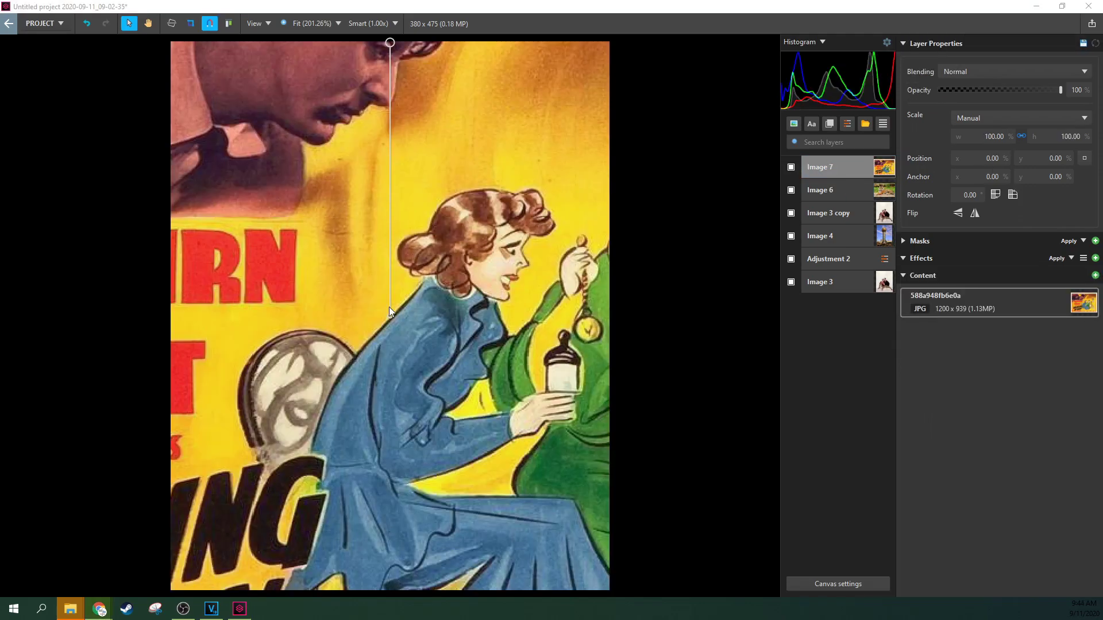
pyautogui.moveTo(390, 310); pyautogui.dragTo(642, 226)
pyautogui.moveTo(587, 253); pyautogui.dragTo(437, 396)
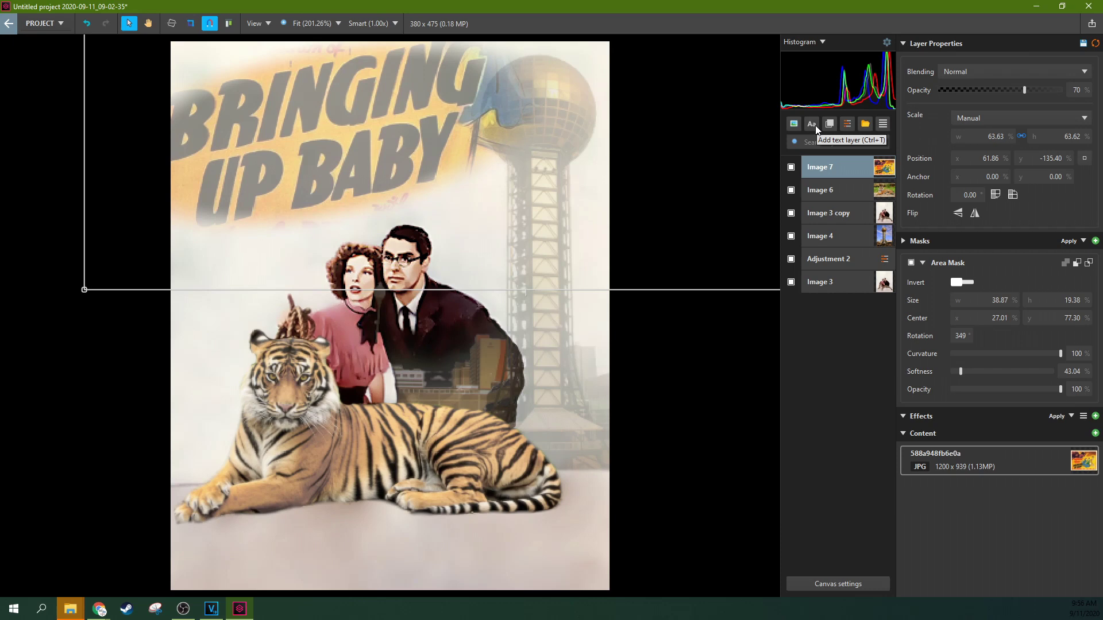
pyautogui.click(956, 262)
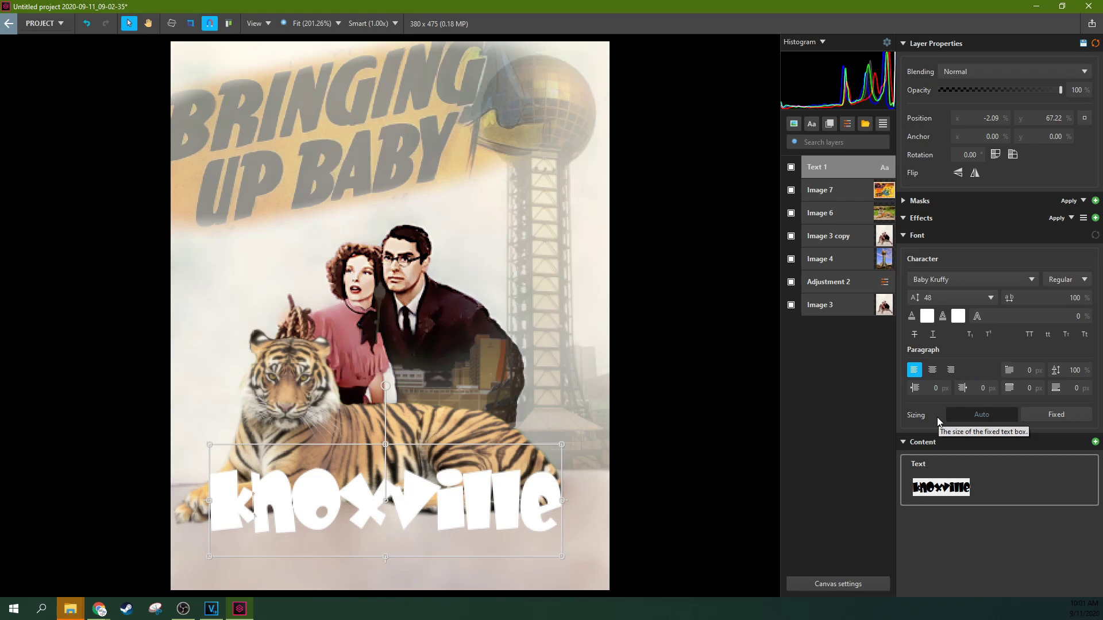
# Hide and show the title image layer to compare the composite with and without it.
pyautogui.click(886, 195)
pyautogui.click(790, 189)
pyautogui.click(791, 189)
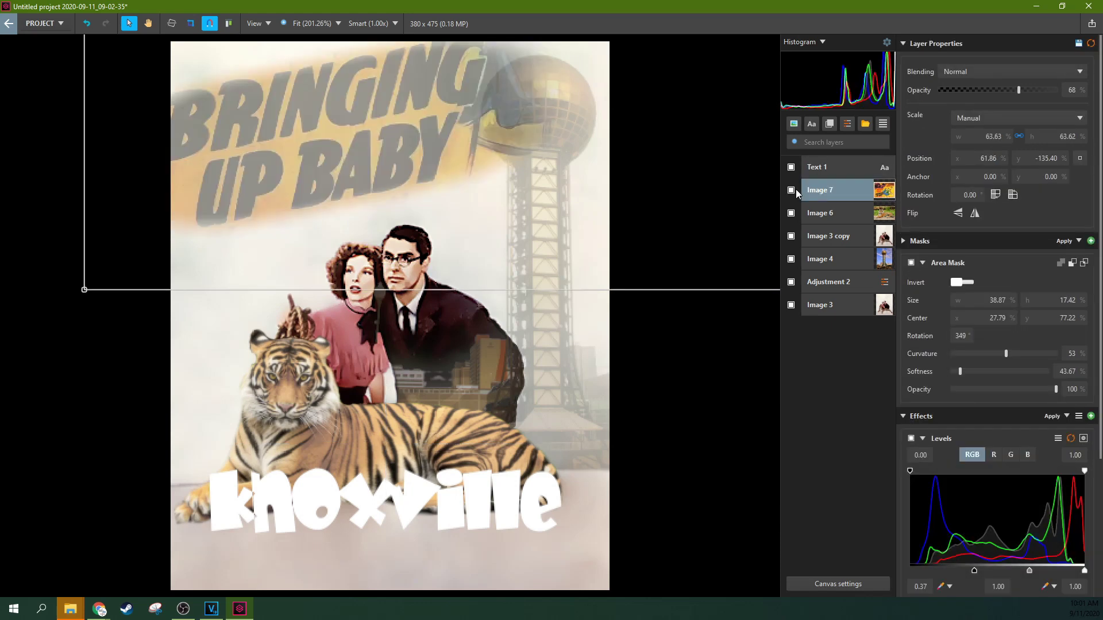
# Recolour the Knoxville text to orange-red and change its font to PhrasticMedium.
pyautogui.click(811, 173)
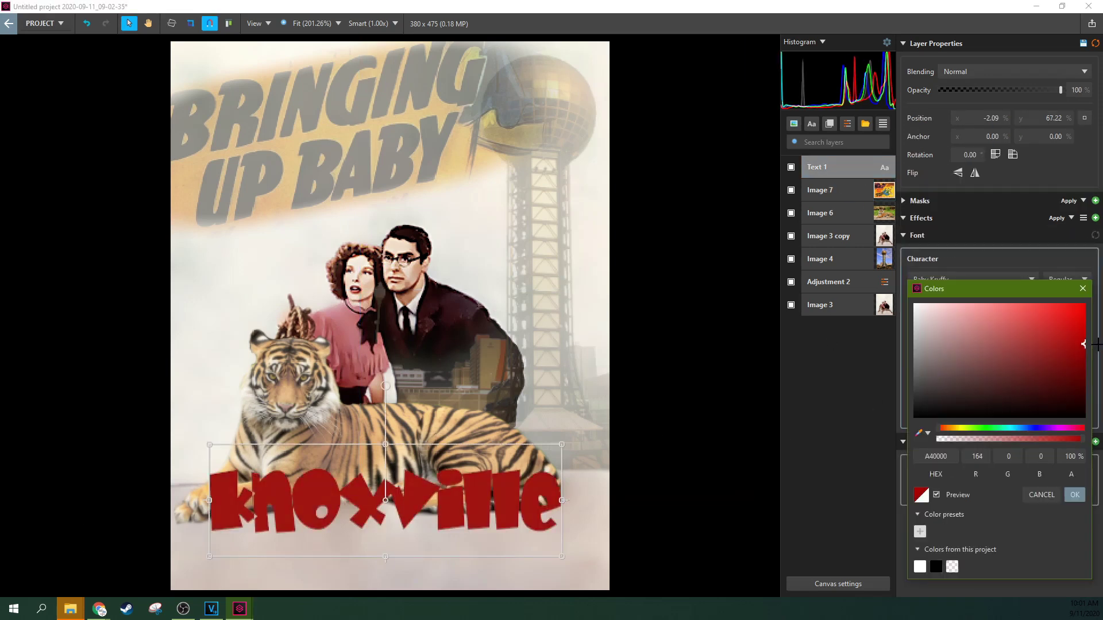
pyautogui.moveTo(1097, 344)
pyautogui.mouseDown()
pyautogui.moveTo(1085, 326)
pyautogui.moveTo(1044, 347)
pyautogui.moveTo(1049, 367)
pyautogui.mouseUp()
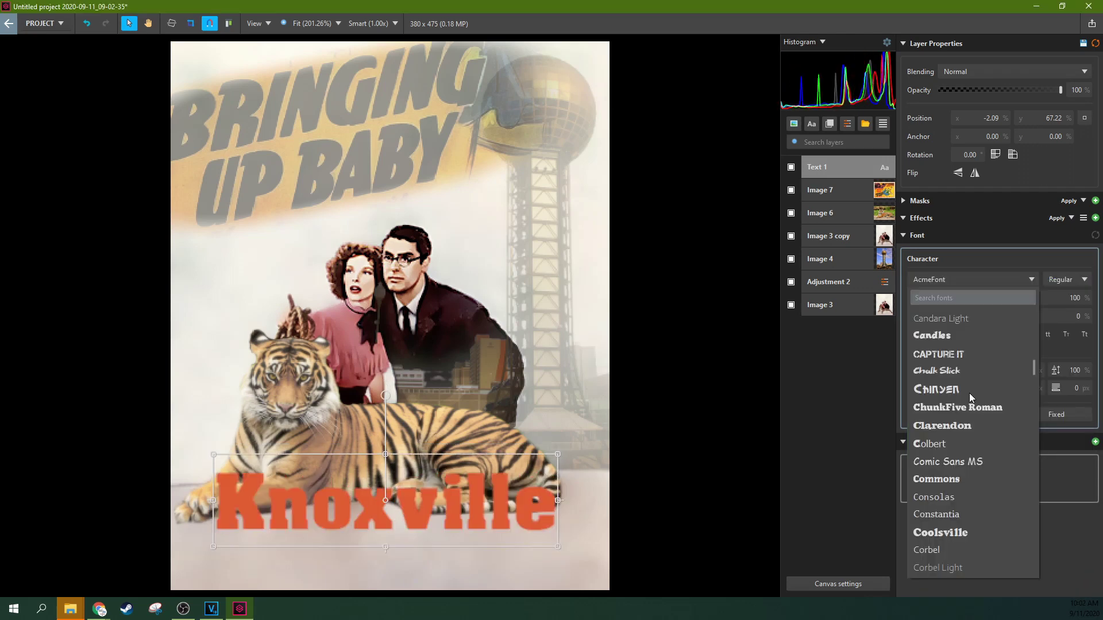
pyautogui.scroll(-2, 970, 395)
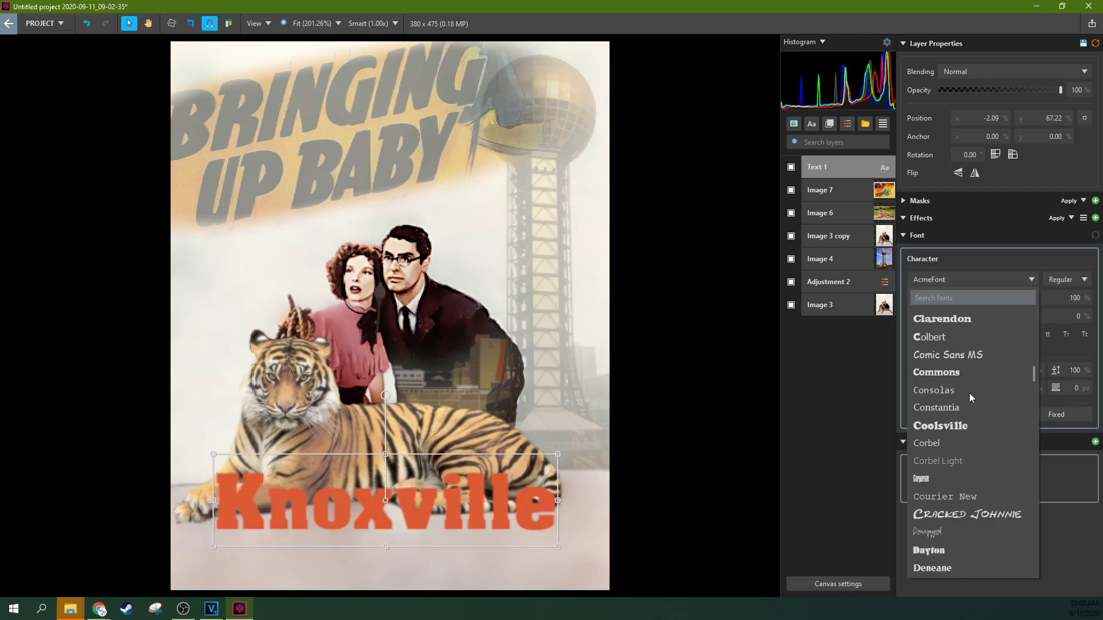
pyautogui.scroll(-1, 969, 395)
pyautogui.scroll(1, 970, 395)
pyautogui.press('Escape')
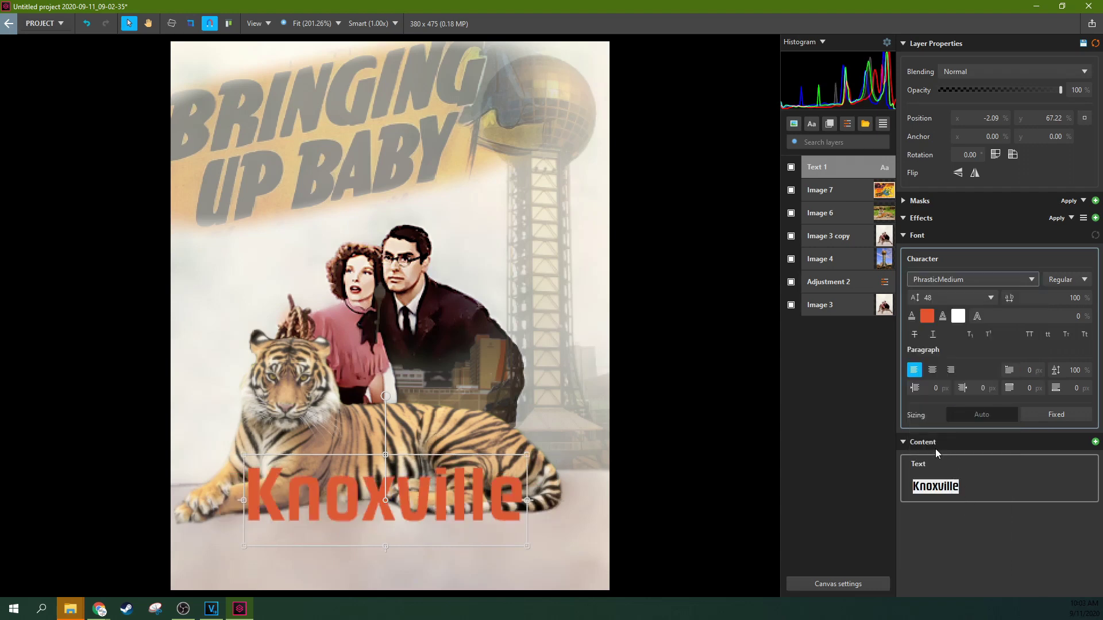
# Retype the text layer's content in capitals as KNOXVILLE.
pyautogui.click(936, 486)
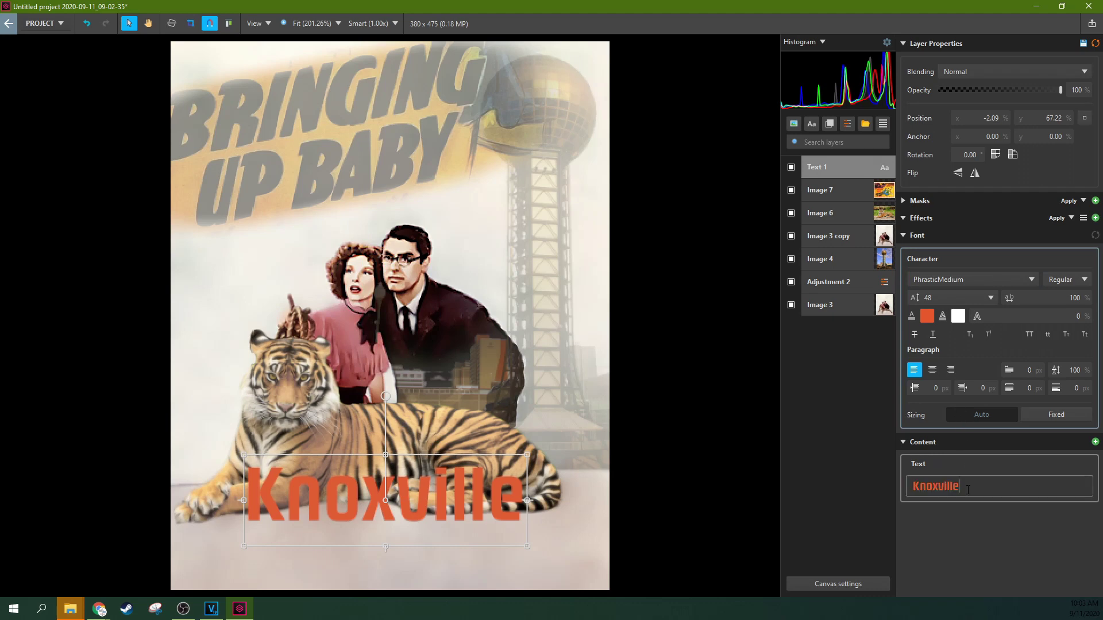
pyautogui.write('KNOV')
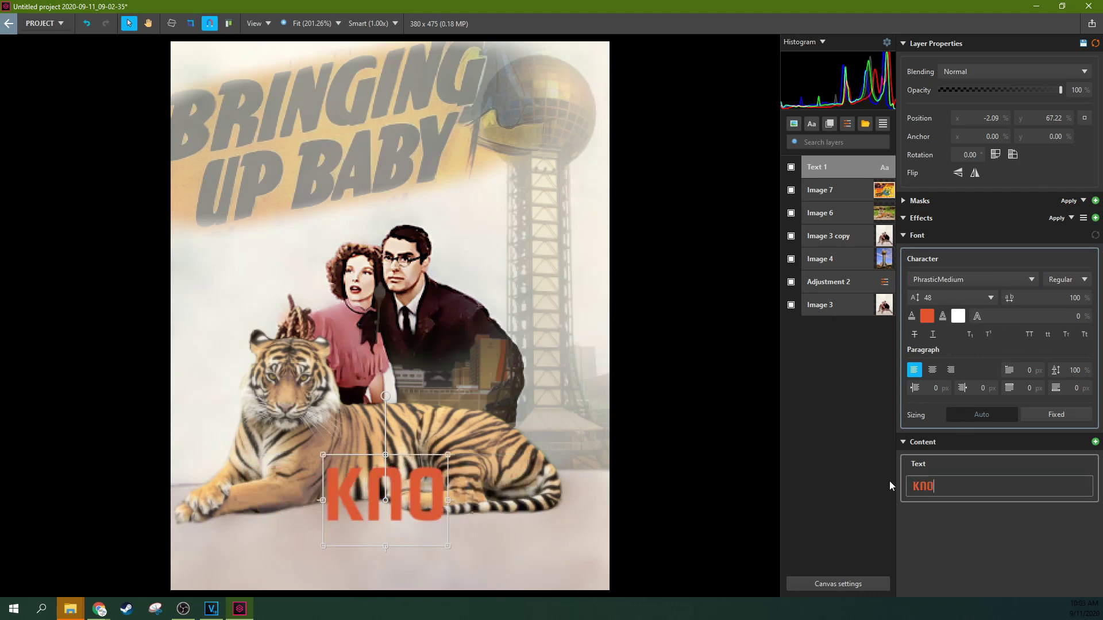
pyautogui.write('VILLE')
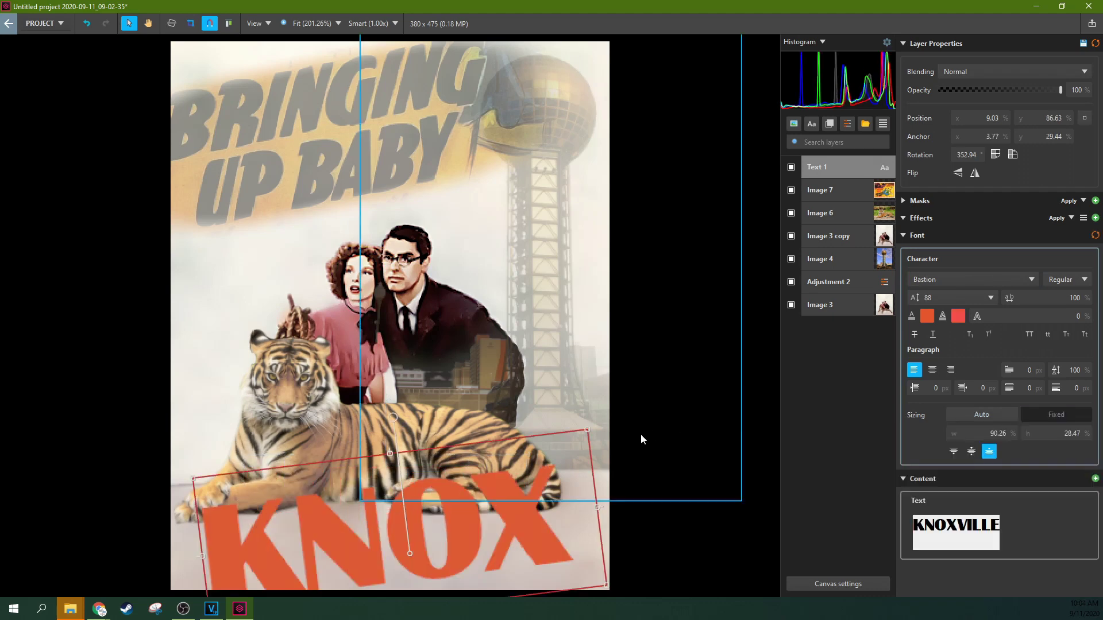
# Move the tilted KNOXVILLE text over the tiger's lower body and add a Drop shadow effect to it.
pyautogui.moveTo(575, 437); pyautogui.dragTo(469, 394)
pyautogui.click(956, 526)
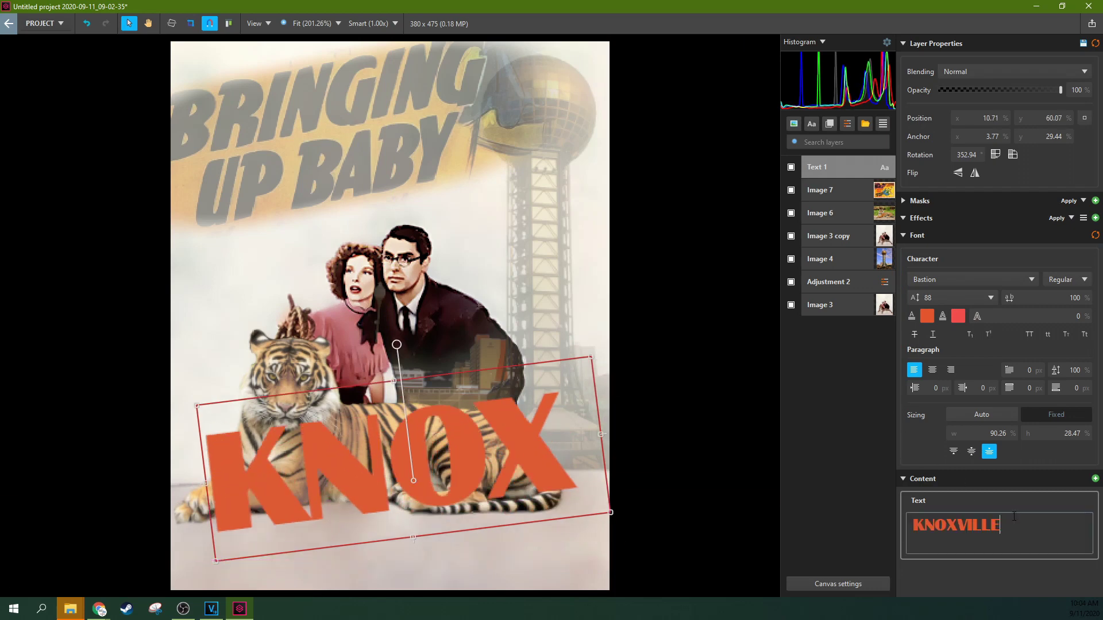
pyautogui.moveTo(999, 526); pyautogui.dragTo(956, 526)
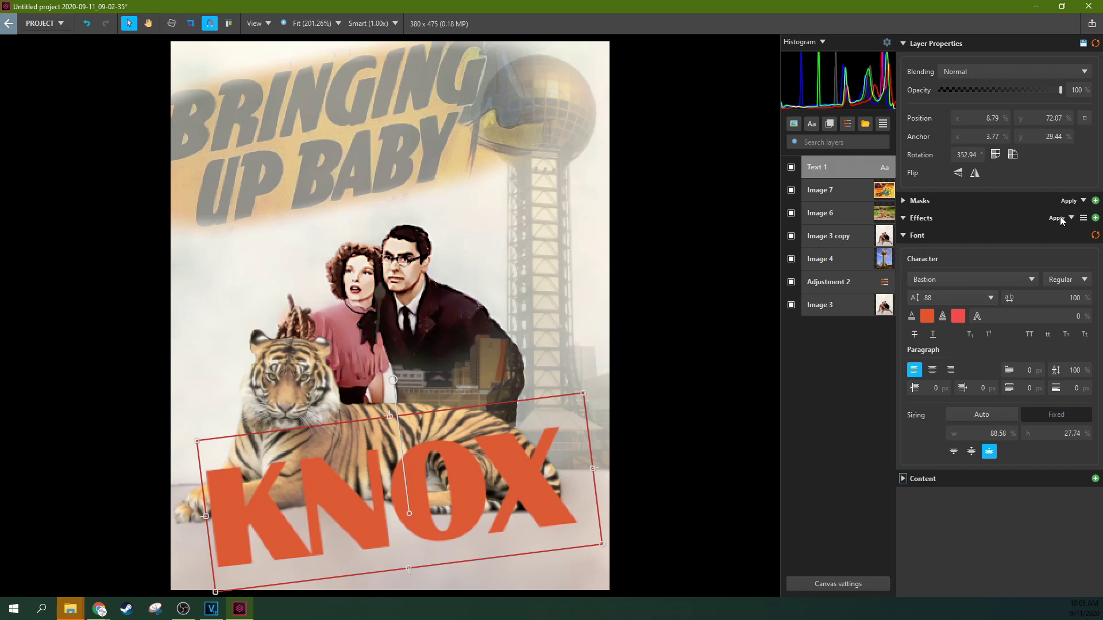
pyautogui.click(1095, 217)
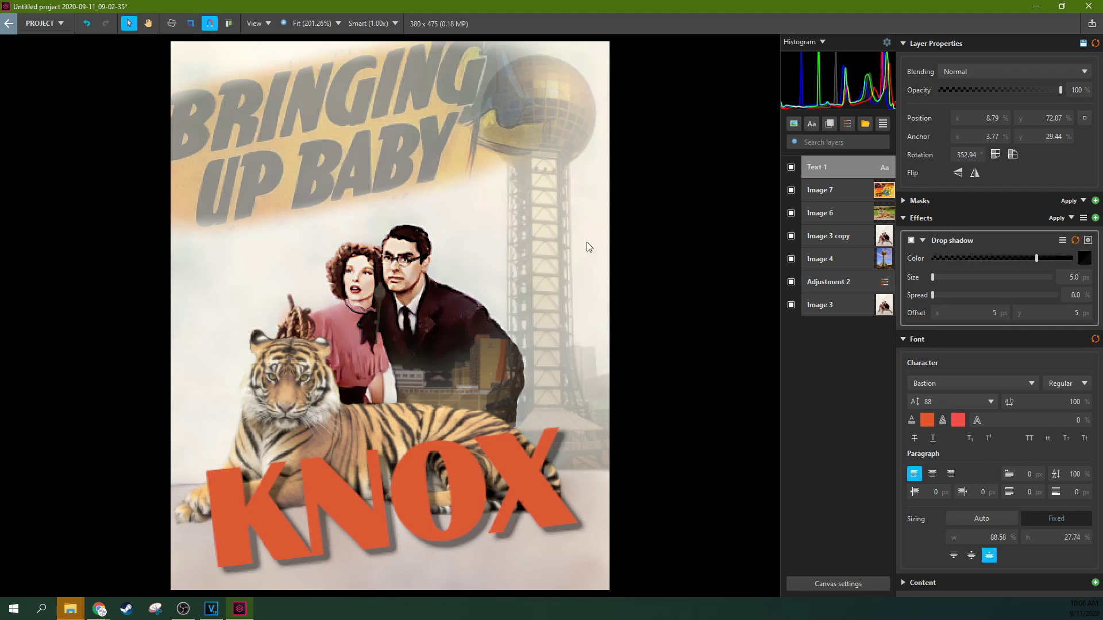
# Hide the title image layer Image 7 and add a new text layer reading BRINGING UP BABY.
pyautogui.click(857, 172)
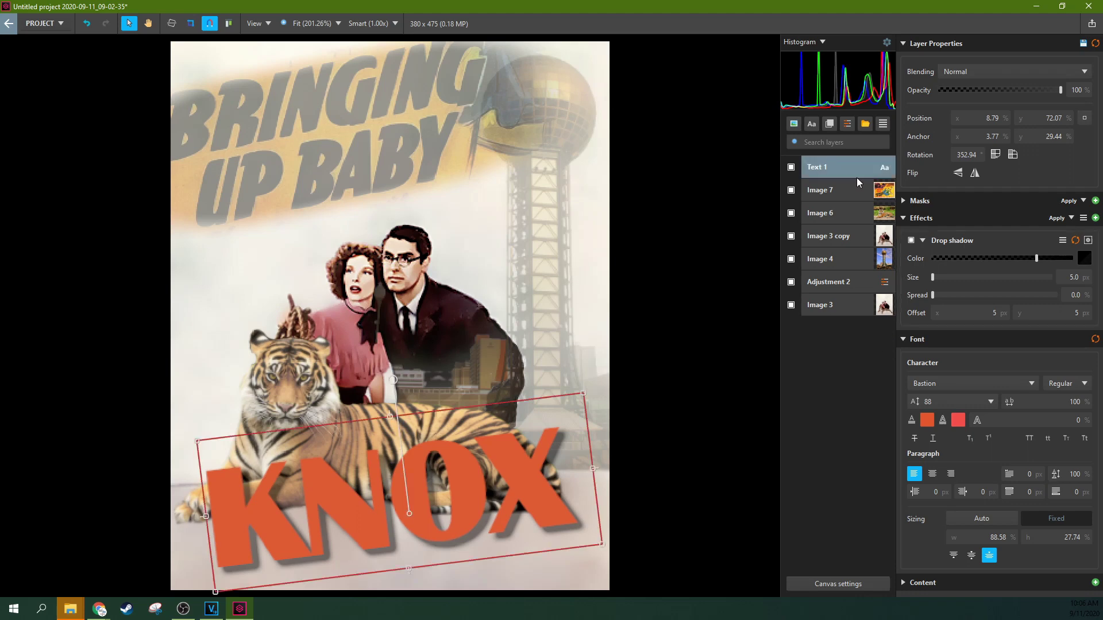
pyautogui.click(791, 191)
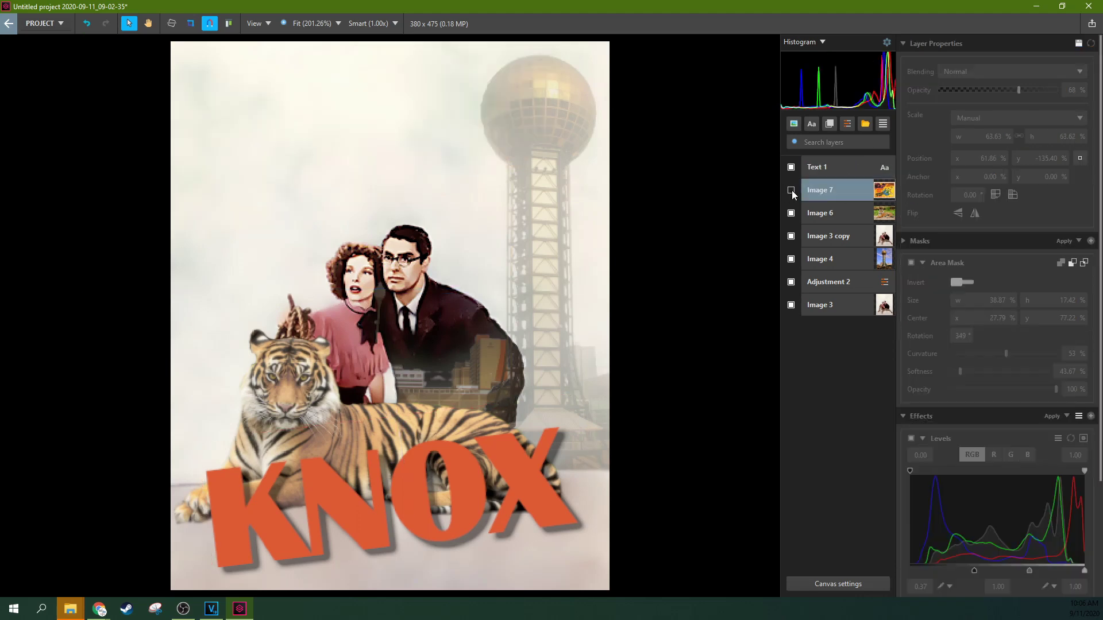
pyautogui.click(825, 170)
pyautogui.click(814, 127)
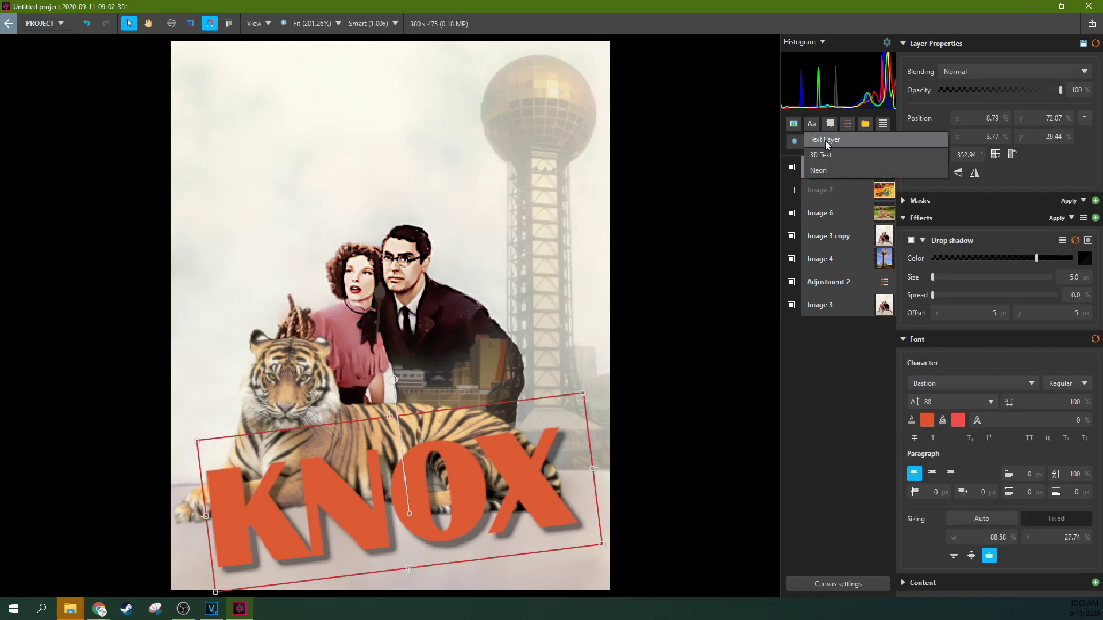
pyautogui.click(825, 140)
# Set the new title text's fill colour to black.
pyautogui.click(928, 317)
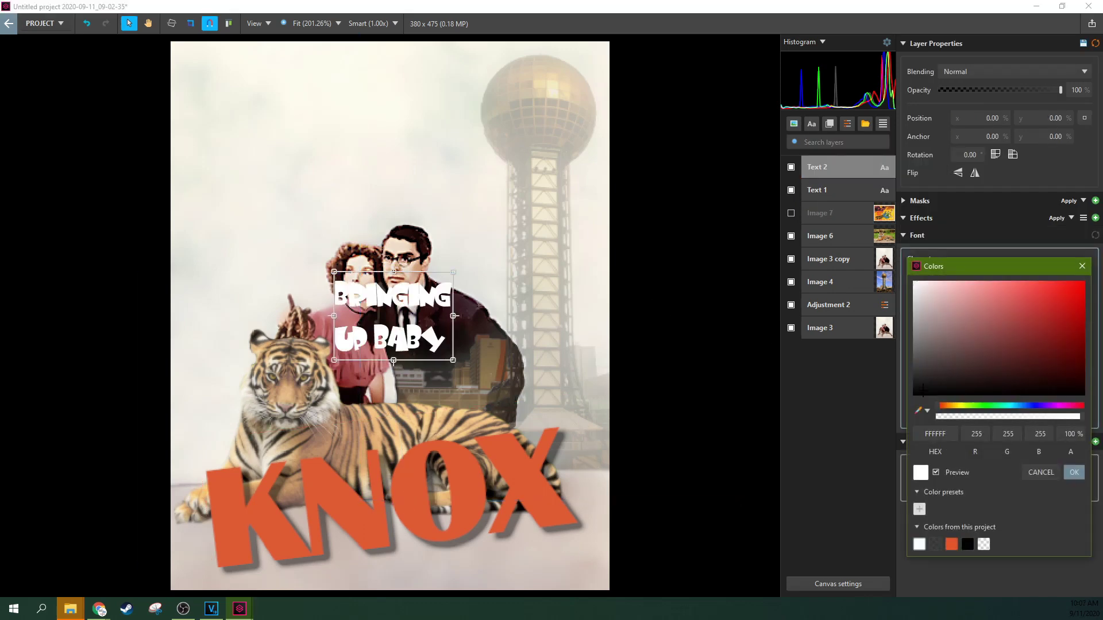
pyautogui.click(916, 394)
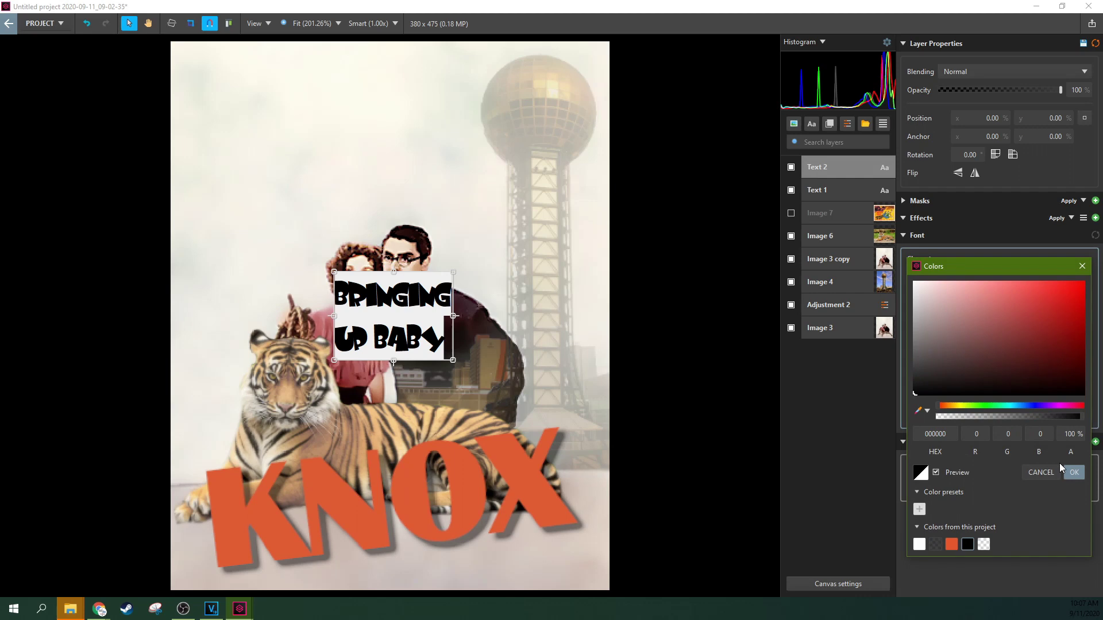
pyautogui.click(1074, 473)
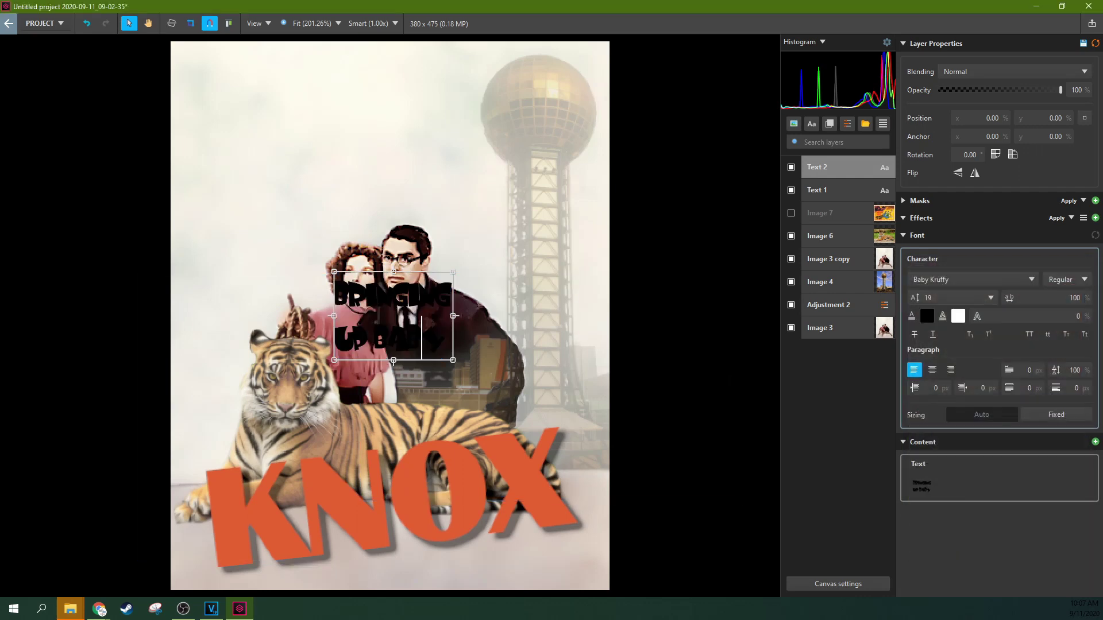
# Try font sizes 72 and 28 on the tilted title text.
pyautogui.click(989, 299)
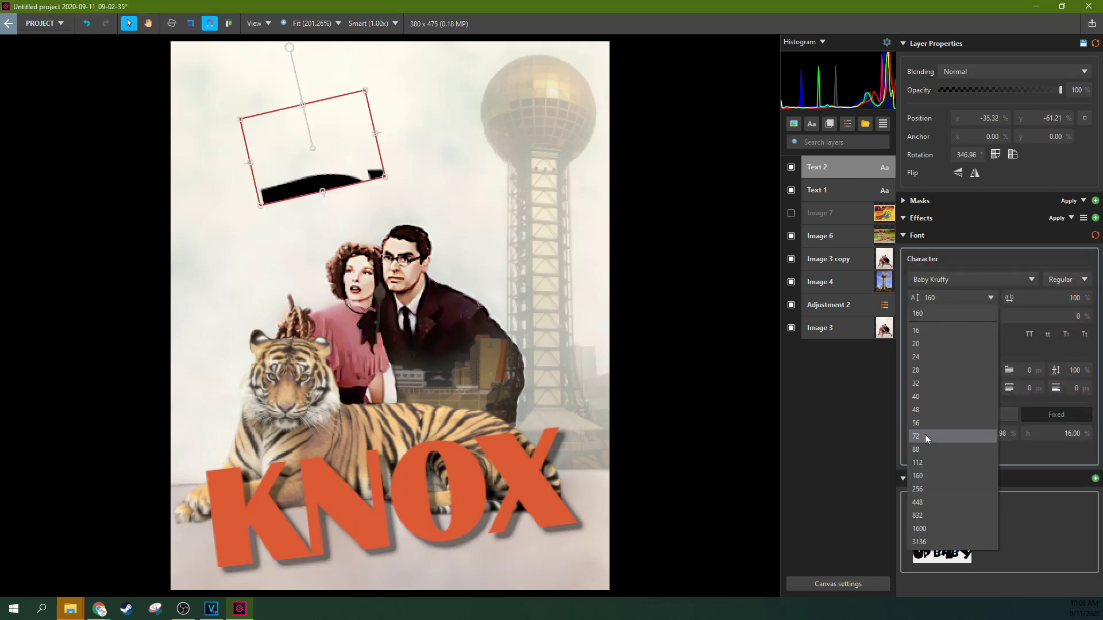
pyautogui.click(924, 435)
pyautogui.click(991, 297)
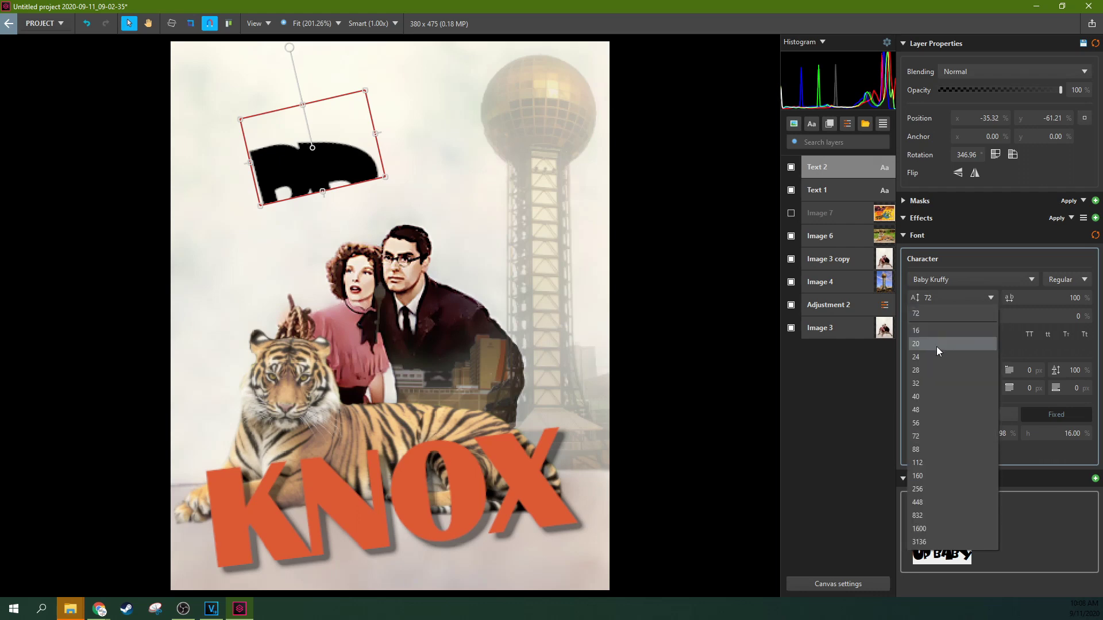
pyautogui.click(932, 370)
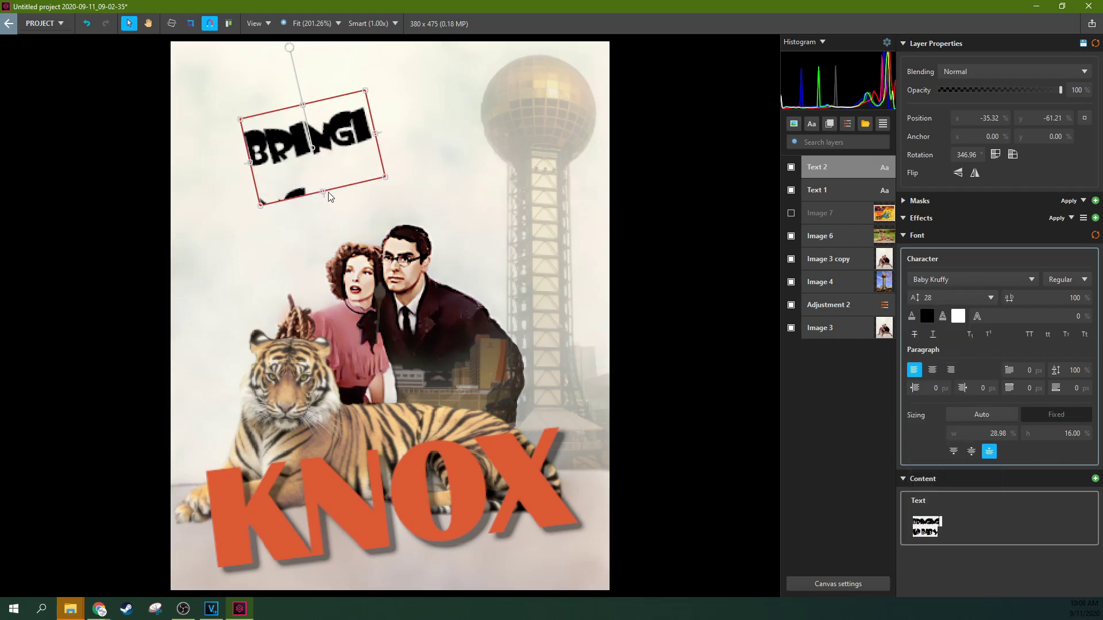
# Enlarge the tilted title's text box across the poster's upper part to fit both lines and adjust its paragraph spacing.
pyautogui.moveTo(324, 192); pyautogui.dragTo(359, 338)
pyautogui.moveTo(393, 204); pyautogui.dragTo(520, 208)
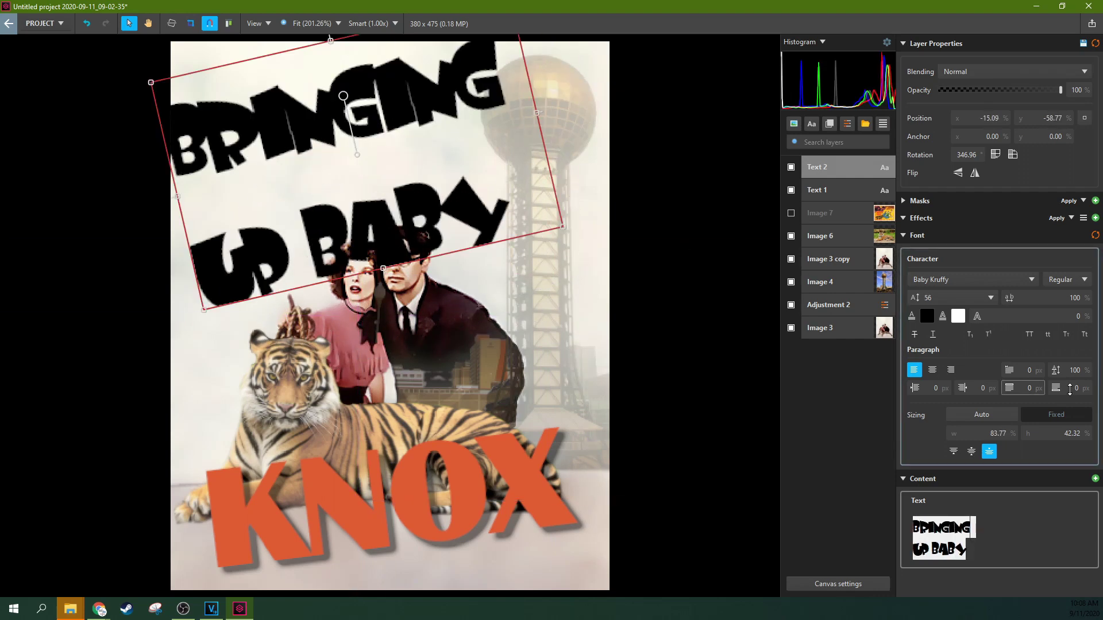
pyautogui.moveTo(1069, 390); pyautogui.dragTo(1070, 383)
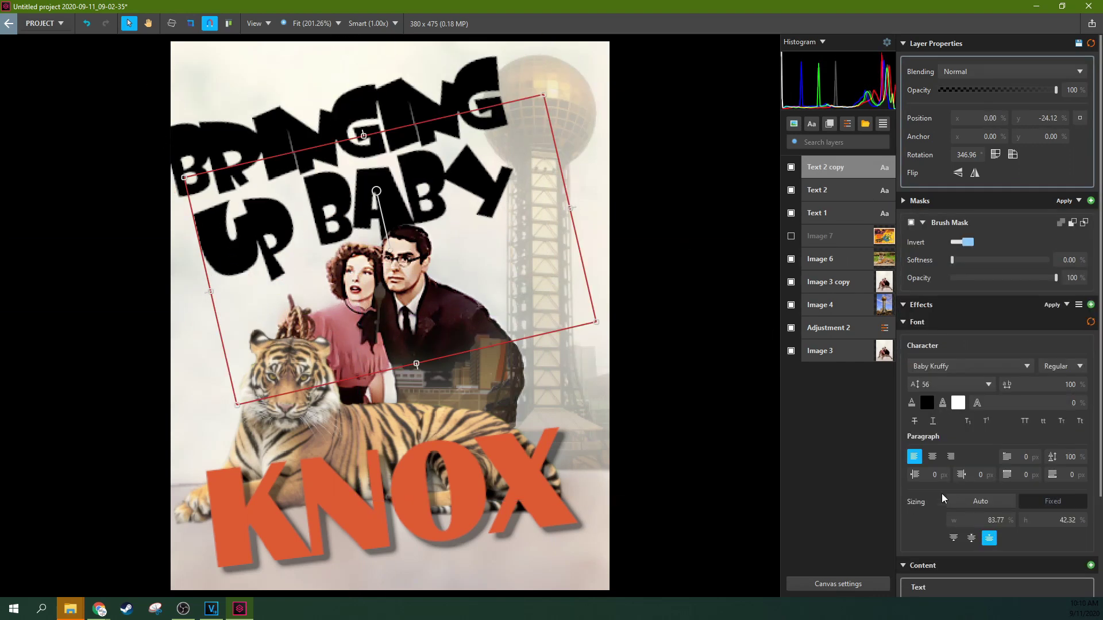
# Add a Drop shadow to the UP BABY text layer and sample the KNOX lettering's orange-red as its colour.
pyautogui.click(1091, 305)
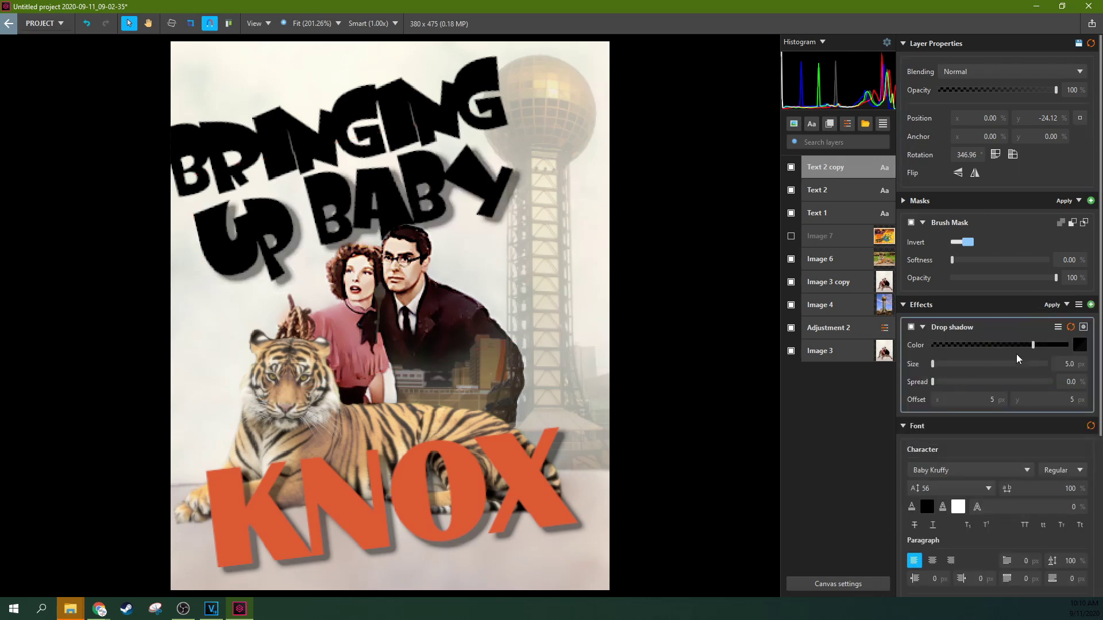
pyautogui.click(1078, 345)
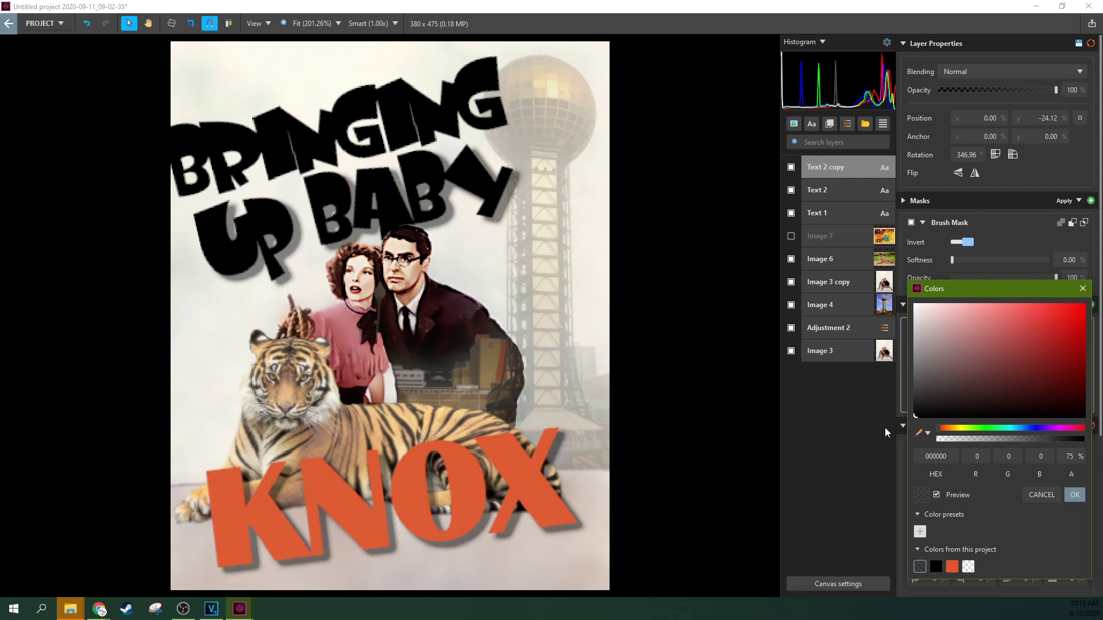
pyautogui.click(919, 433)
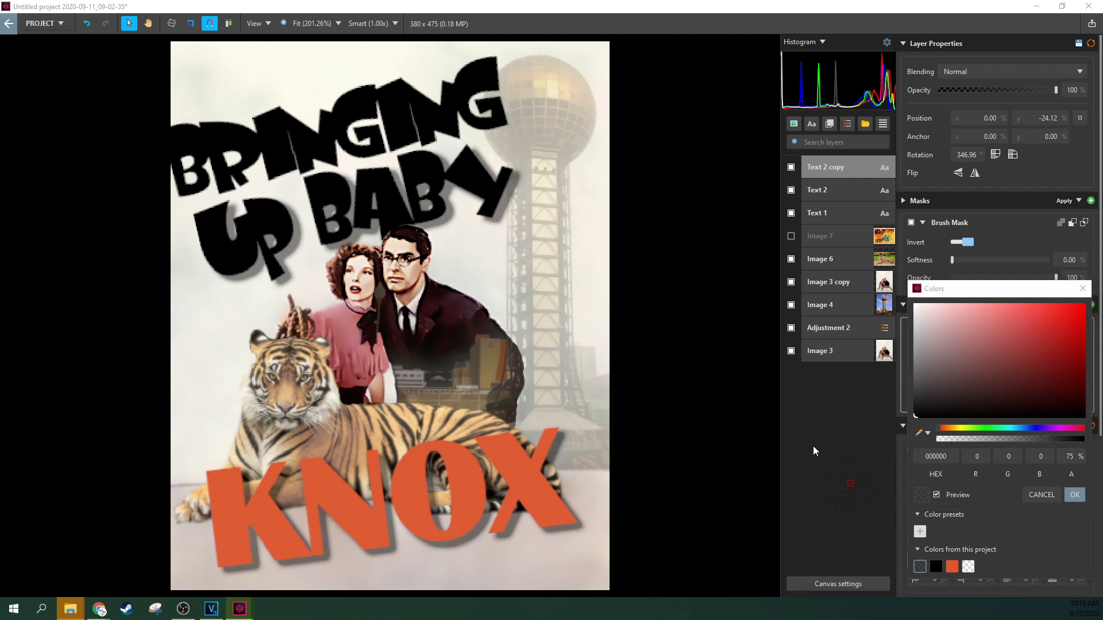
pyautogui.click(512, 471)
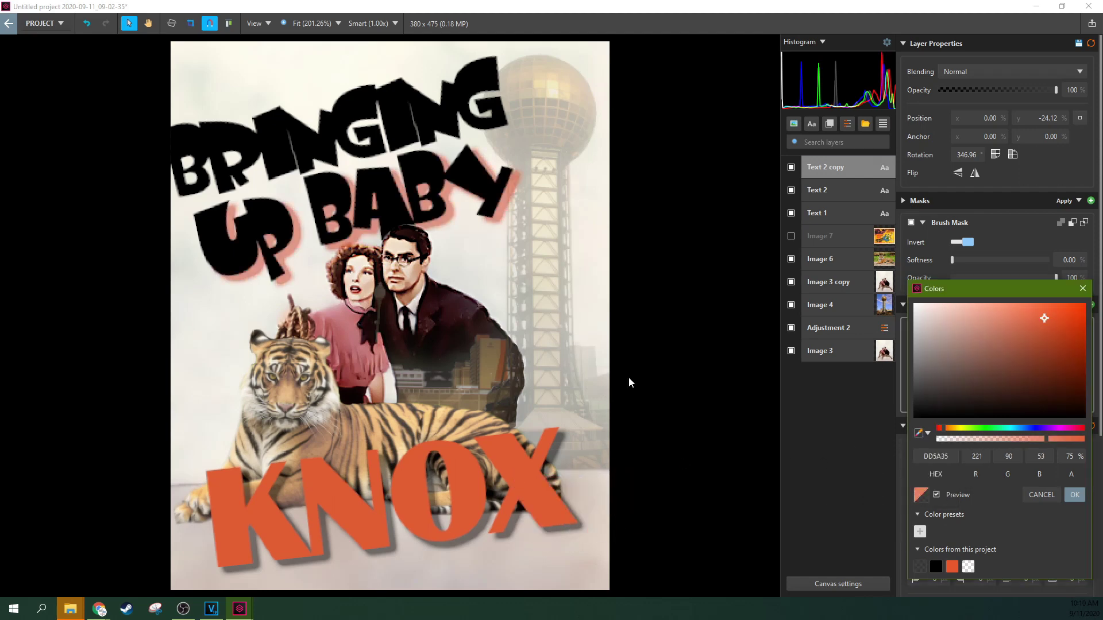
# Check the font of the KNOX text layer and change the UP BABY text's font to Bastion to match.
pyautogui.click(857, 189)
pyautogui.scroll(-2, 977, 315)
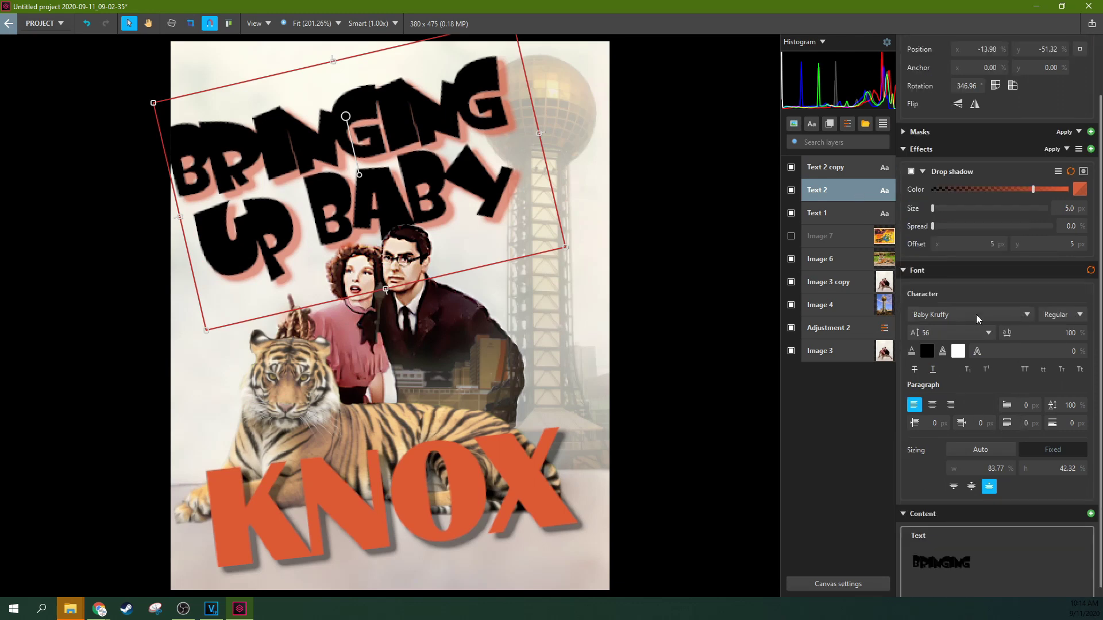
pyautogui.click(836, 213)
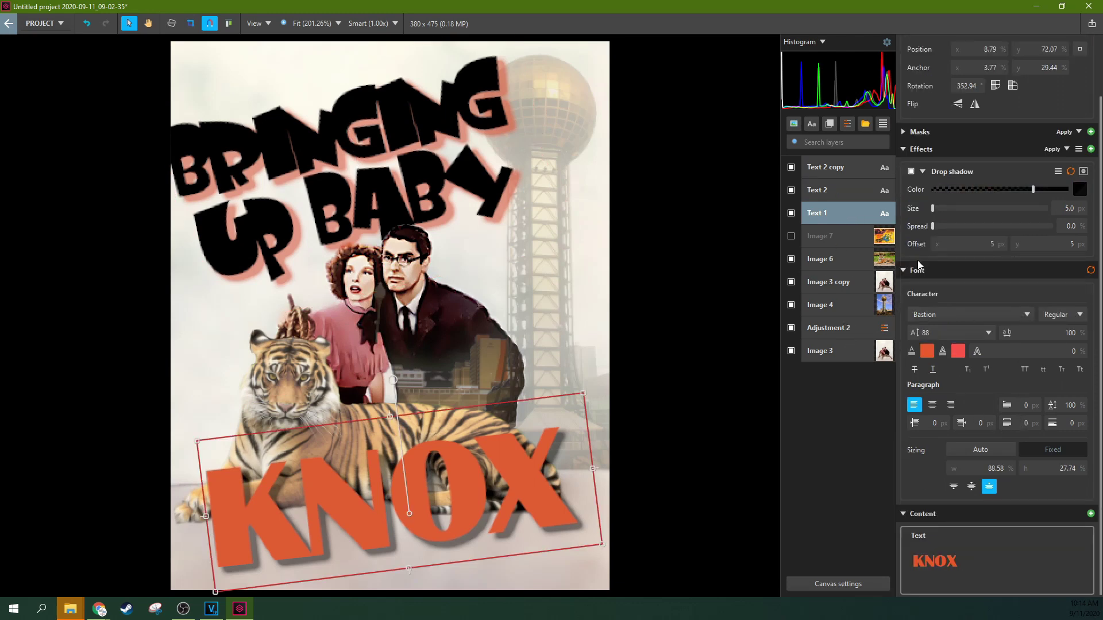
pyautogui.click(860, 183)
pyautogui.click(856, 163)
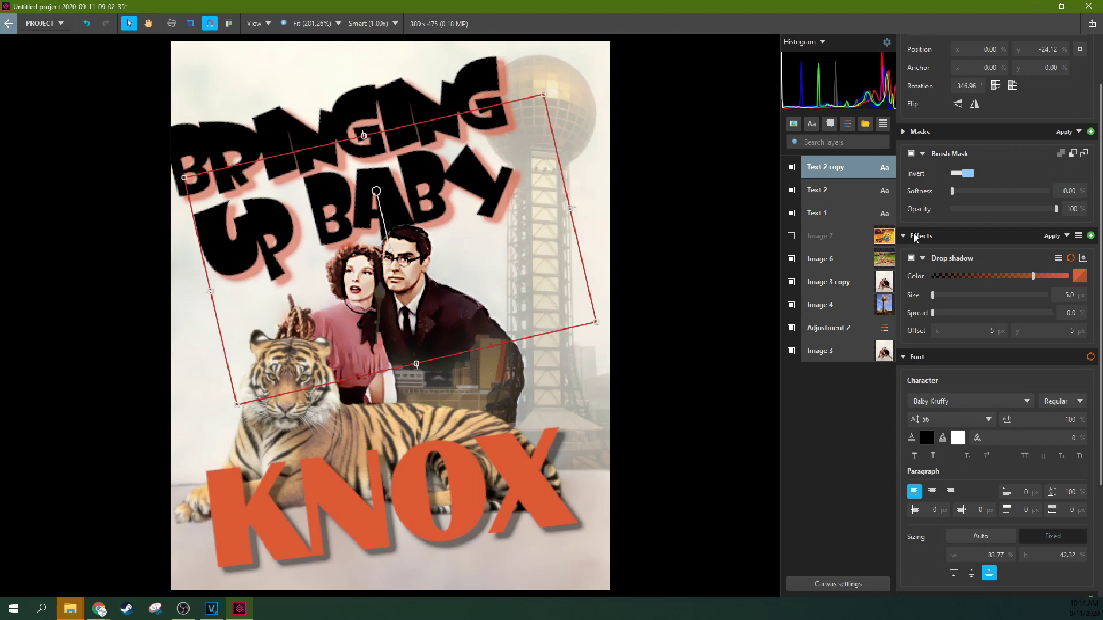
pyautogui.click(966, 401)
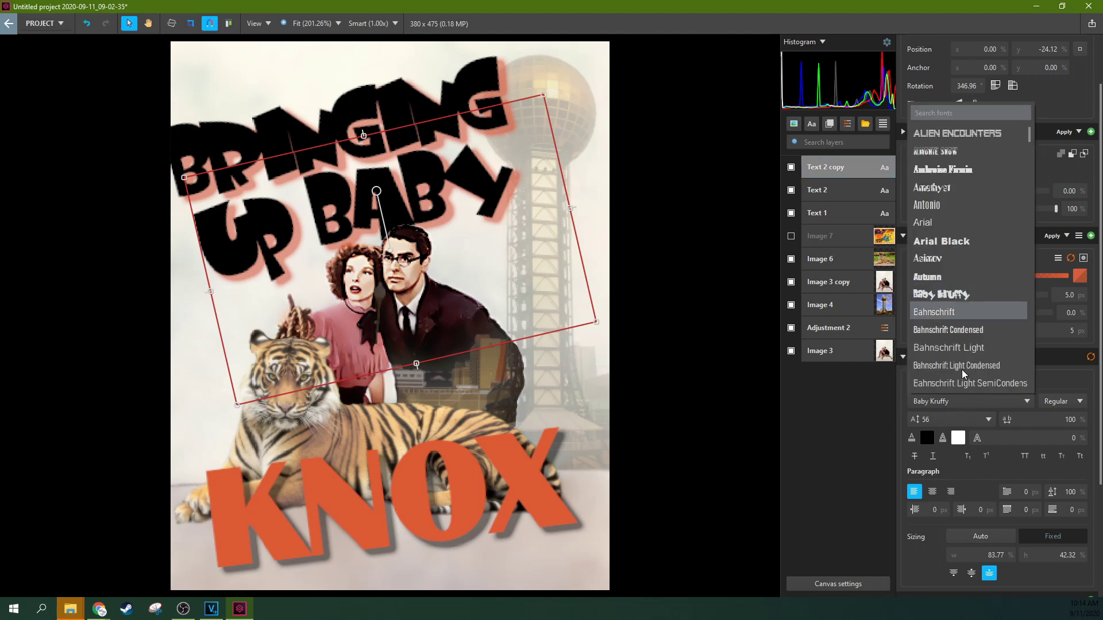
pyautogui.scroll(-3, 962, 369)
pyautogui.click(953, 305)
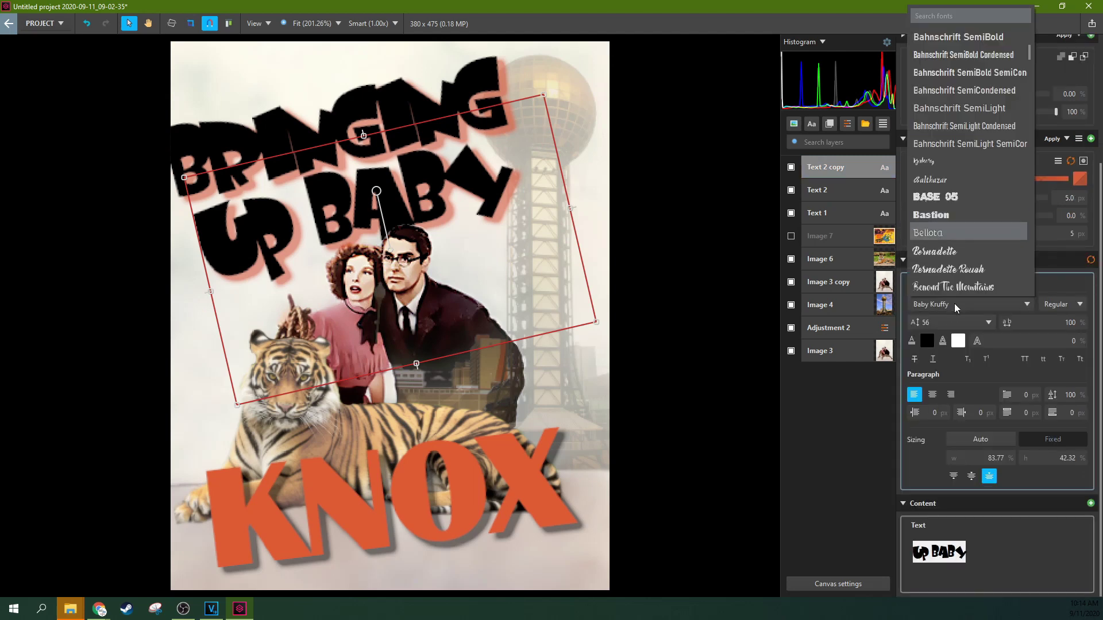
pyautogui.click(943, 214)
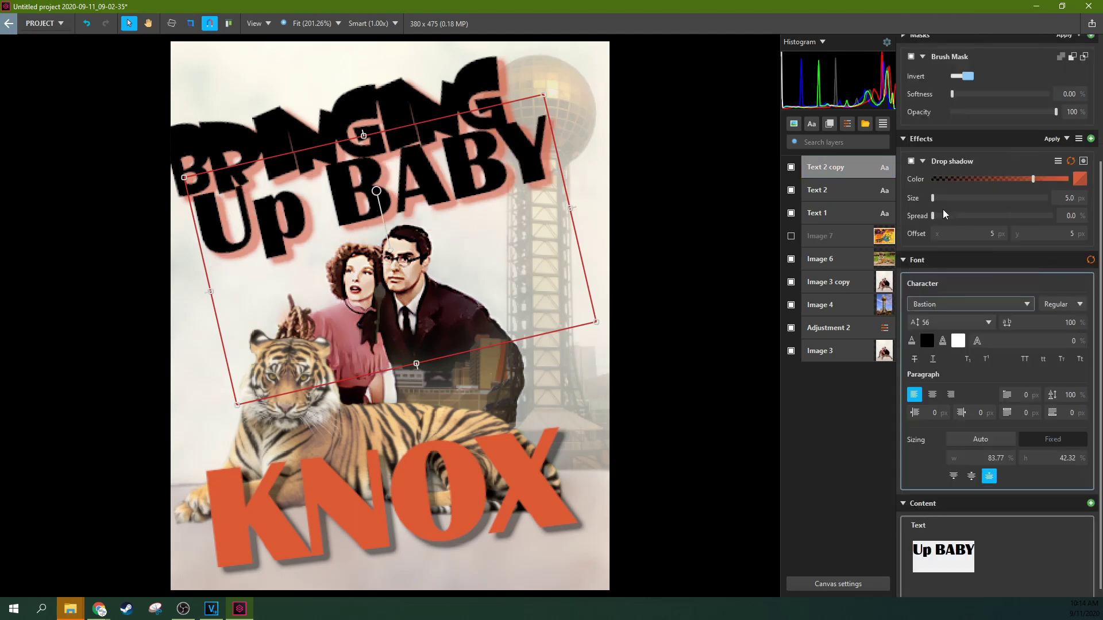
# Change the BRINGING text's font to Bastion and widen its text box so the word fits on one line.
pyautogui.click(861, 190)
pyautogui.click(968, 303)
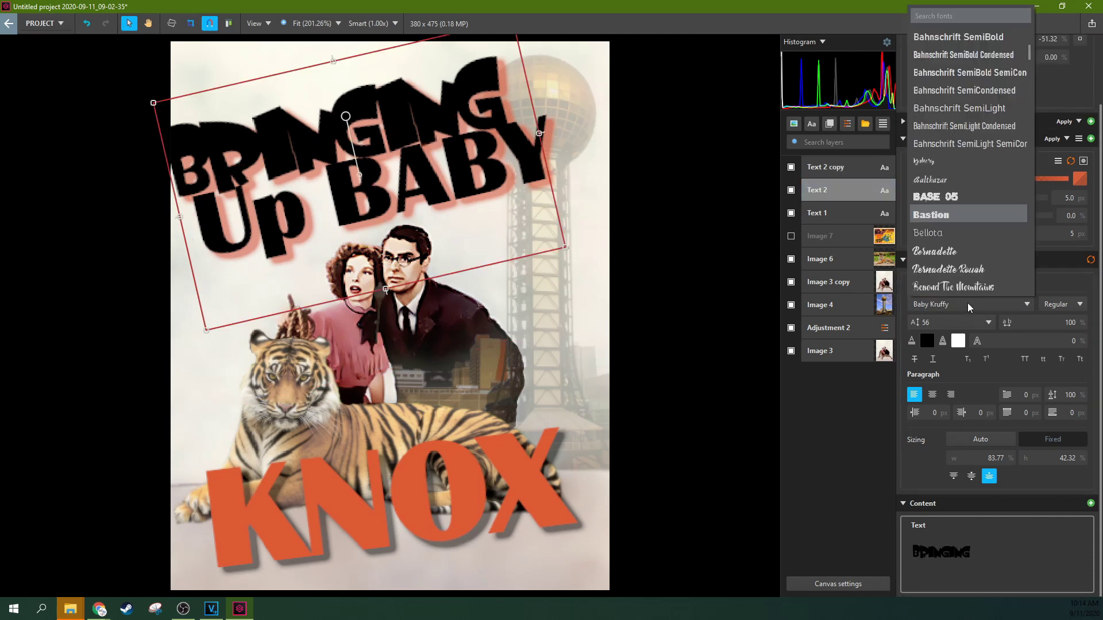
pyautogui.click(945, 220)
pyautogui.moveTo(972, 549); pyautogui.dragTo(875, 539)
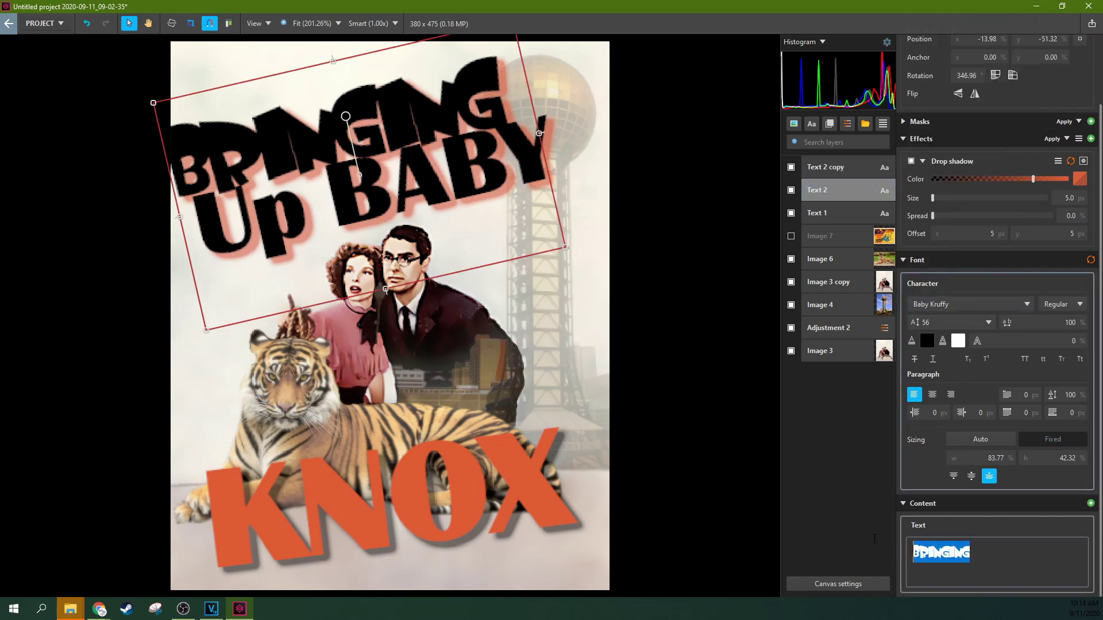
pyautogui.click(946, 306)
pyautogui.click(951, 215)
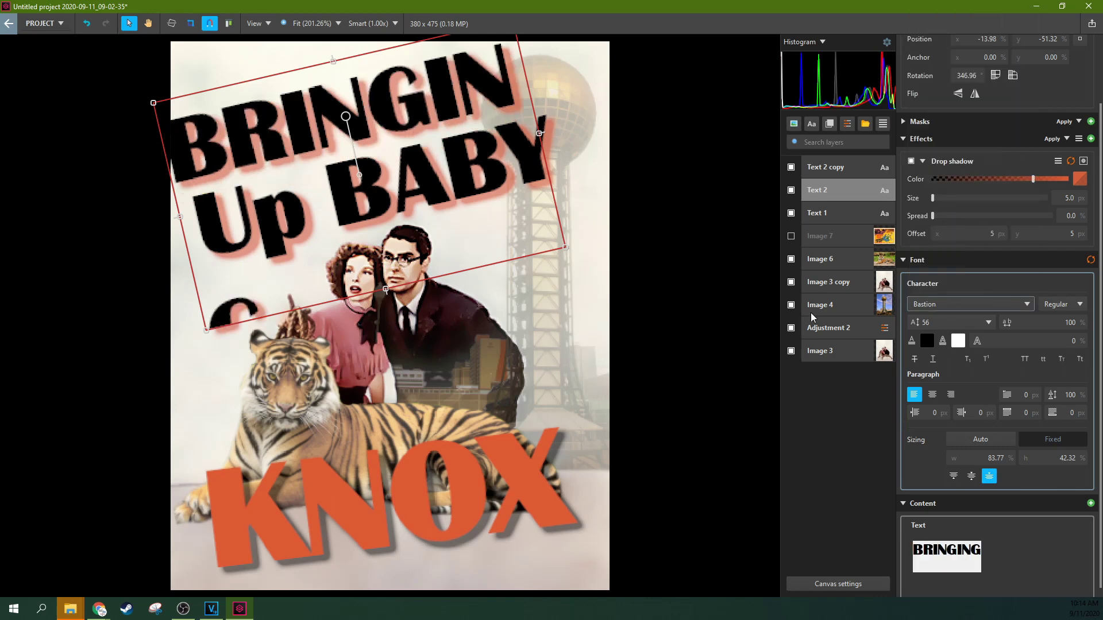
pyautogui.moveTo(572, 168); pyautogui.dragTo(595, 163)
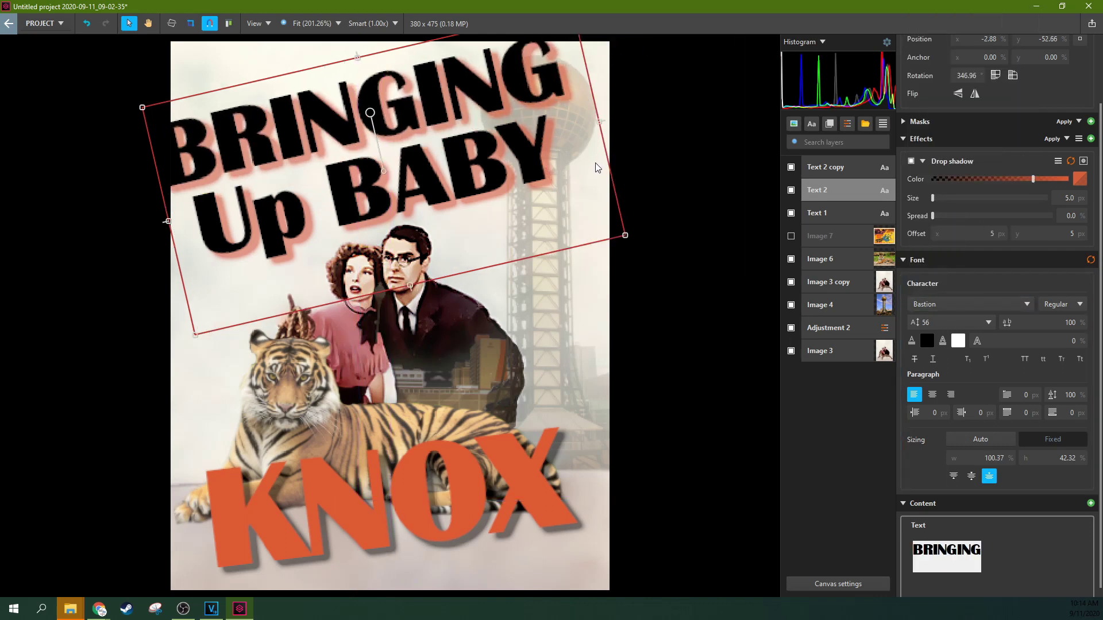
# Set the font size of the BRINGING text layer to 48.
pyautogui.click(877, 172)
pyautogui.click(833, 189)
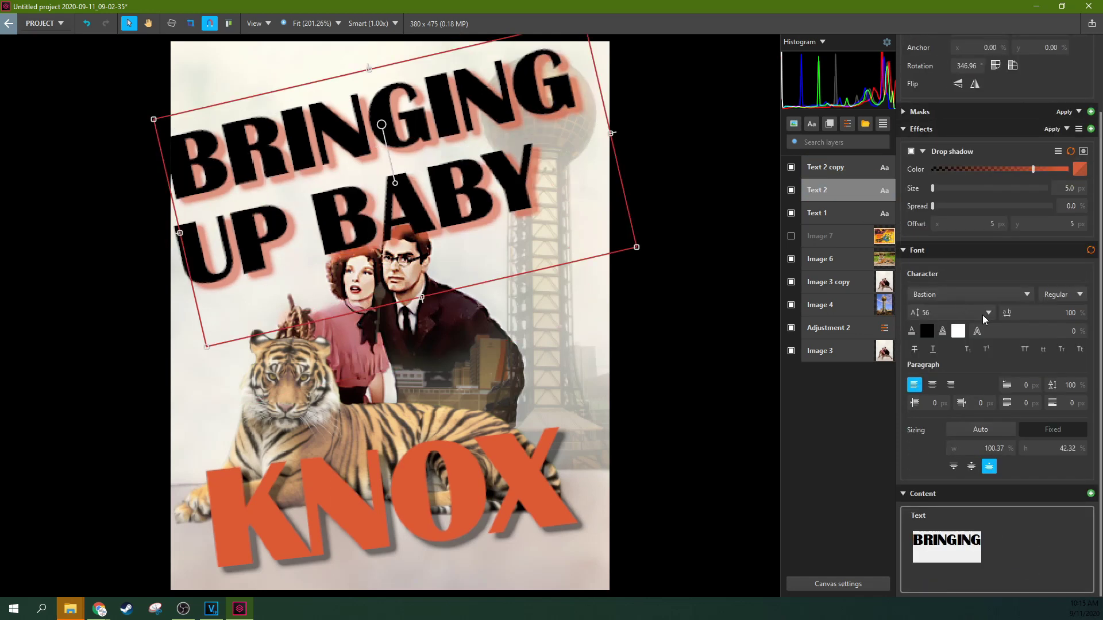
pyautogui.click(985, 315)
pyautogui.click(936, 420)
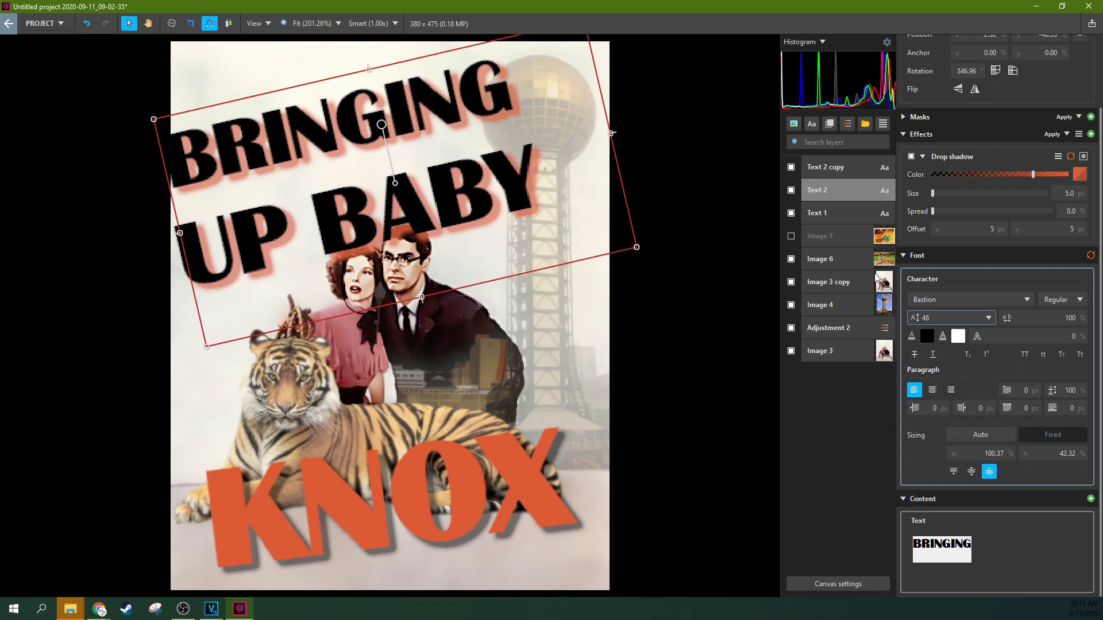
# Save the project in VEGAS Image format under the file name bringingupbabyknox.
pyautogui.hotkey('ctrl', 's')
pyautogui.write('bringingupbaby')
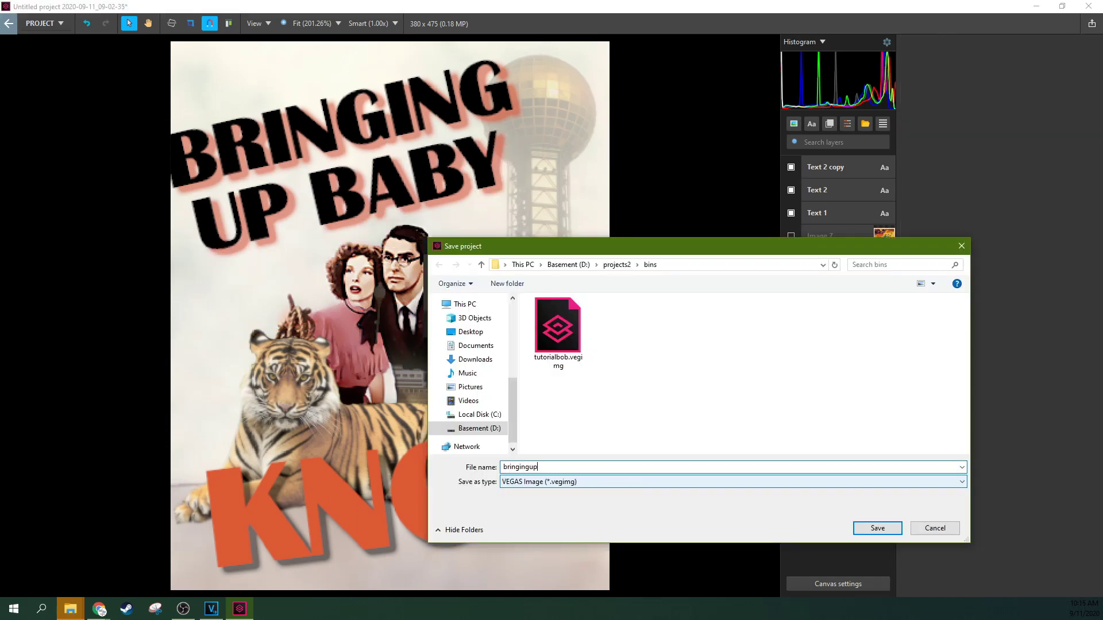
pyautogui.write('knox')
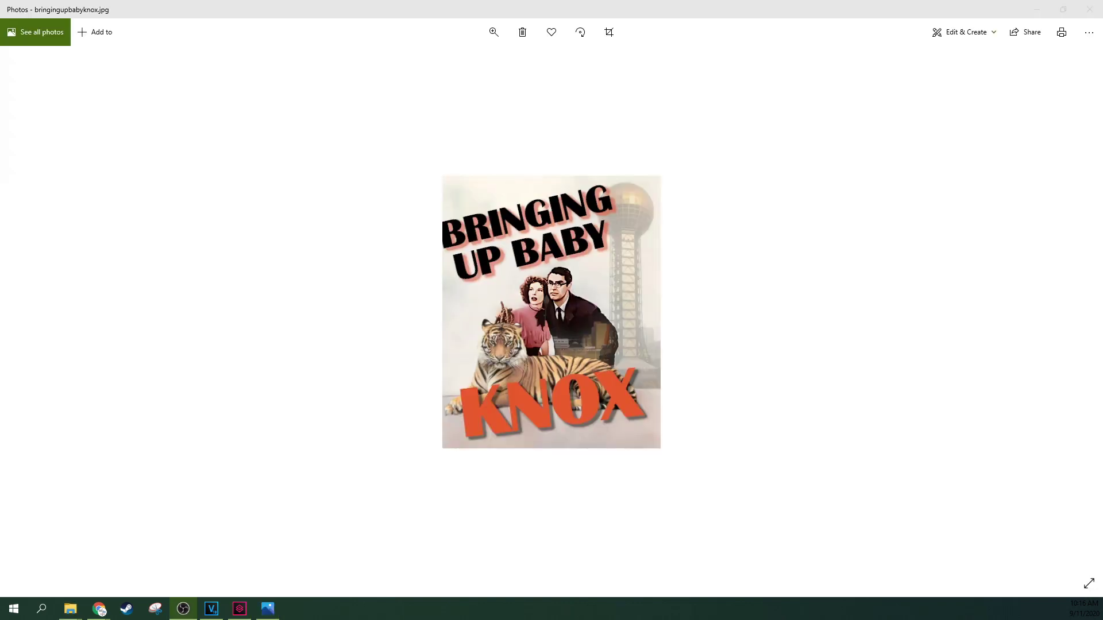